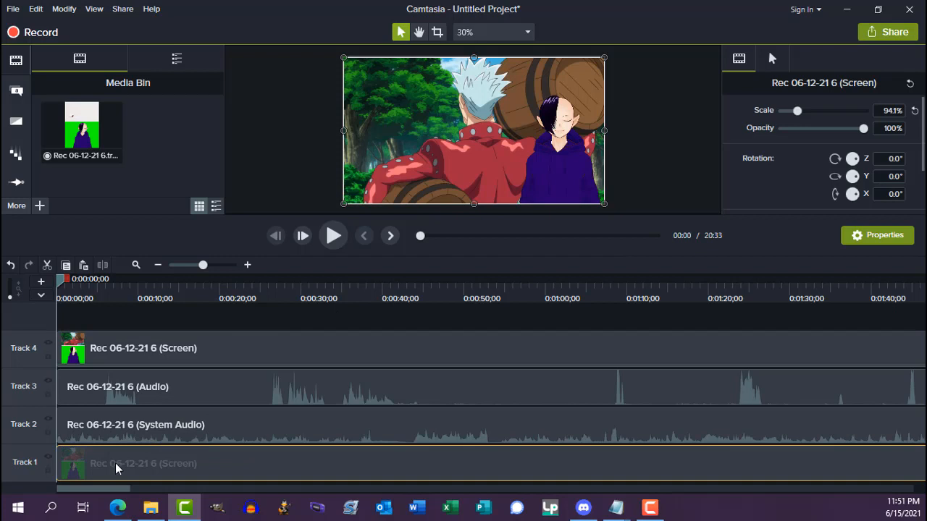
pyautogui.click(161, 433)
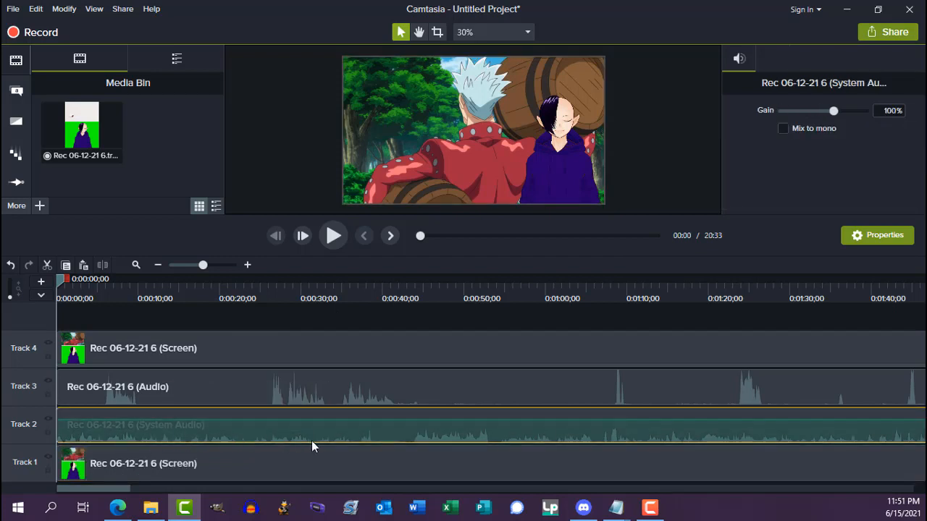
pyautogui.click(180, 402)
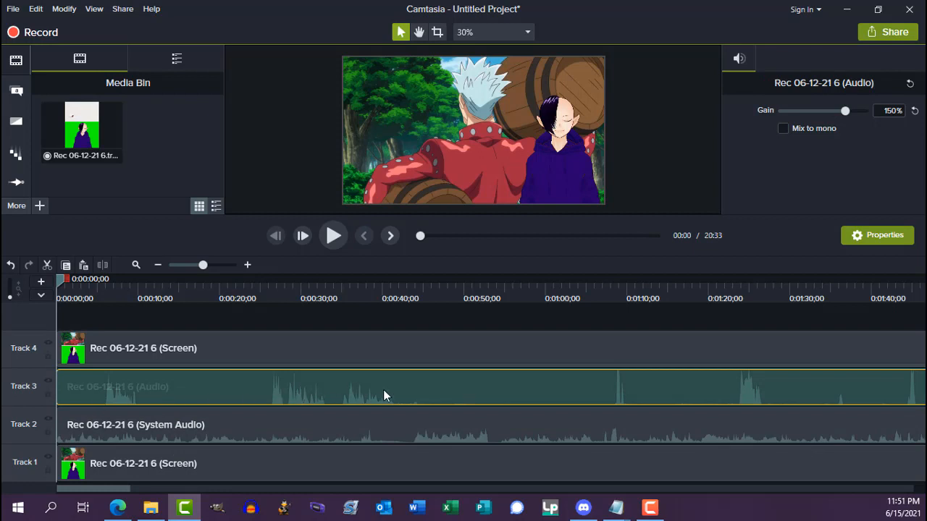
pyautogui.click(263, 349)
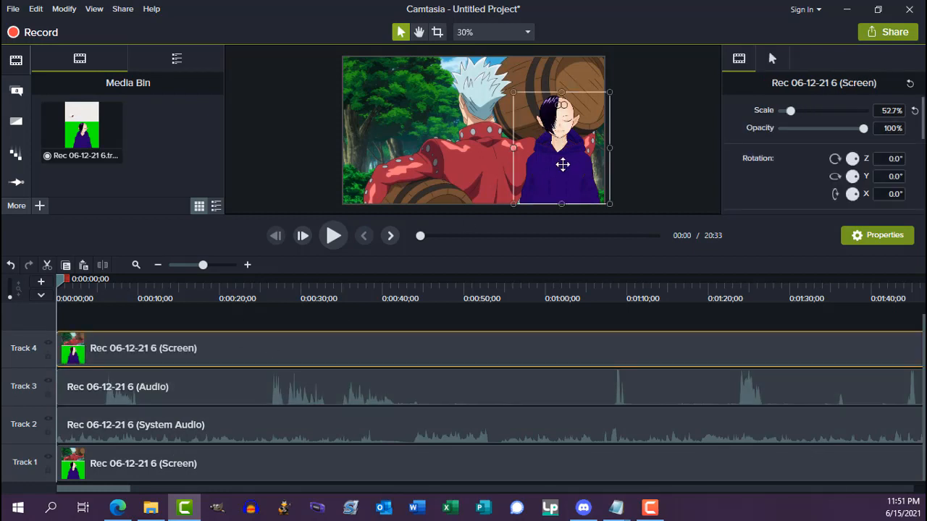
pyautogui.click(304, 324)
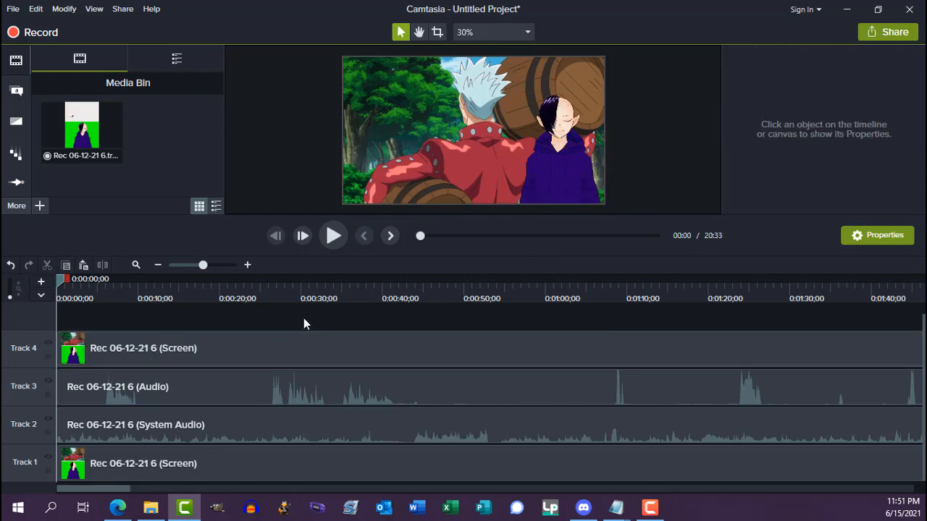
# - Cut the system audio clip from Track 2 of the timeline
pyautogui.click(238, 422)
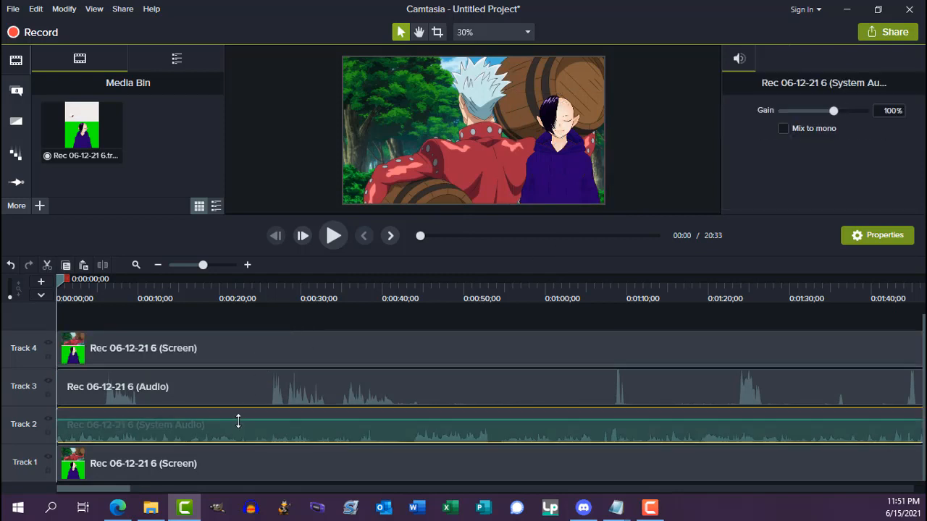
pyautogui.rightClick(240, 411)
pyautogui.click(266, 184)
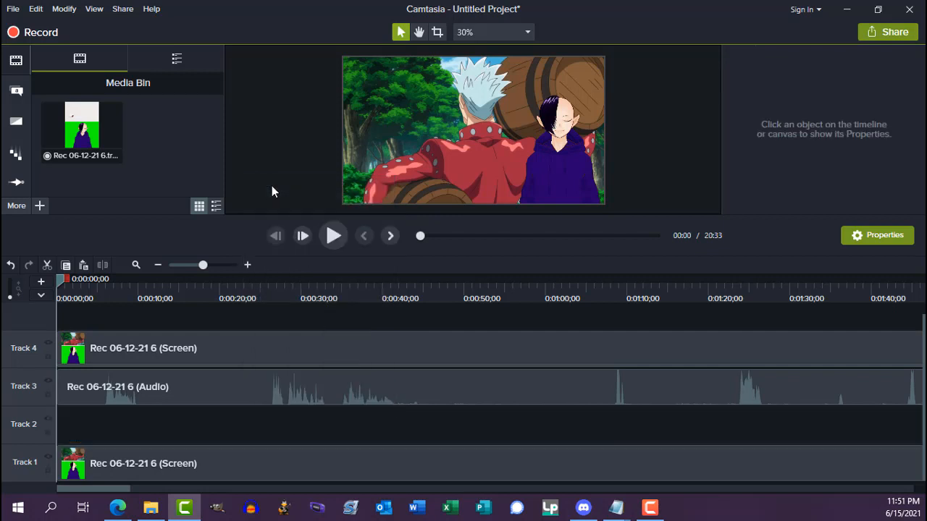
# - Start a new project, saving the current one as "TSDS1x16 Uncut" in the Camtasia project format
pyautogui.click(10, 7)
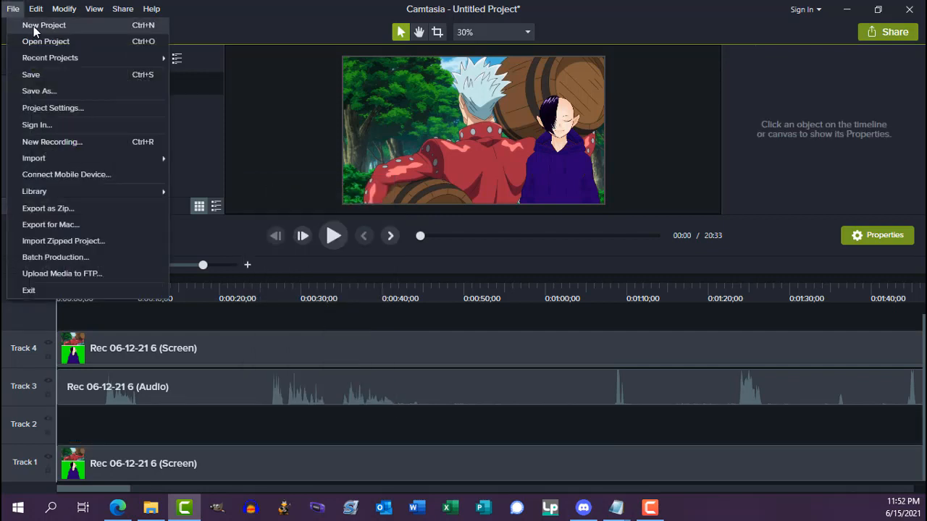
pyautogui.click(34, 28)
pyautogui.click(447, 306)
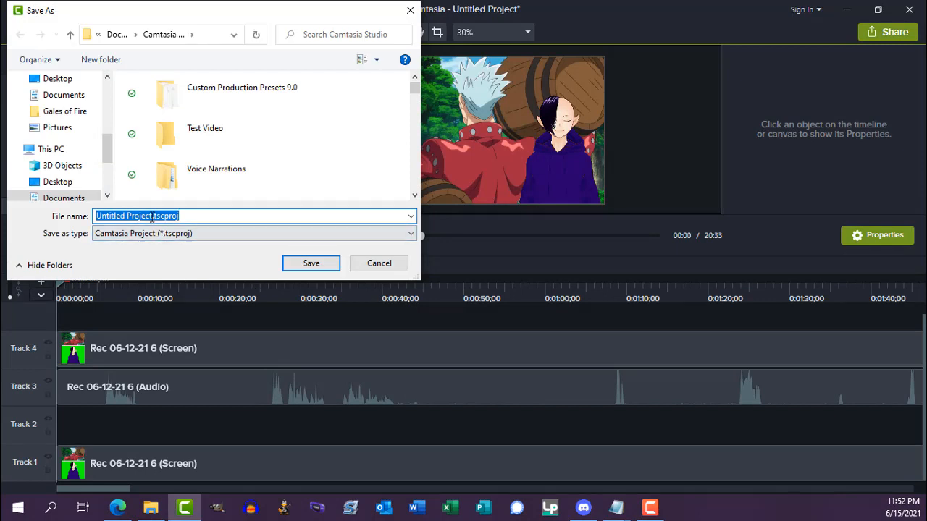
pyautogui.moveTo(151, 215); pyautogui.dragTo(61, 214)
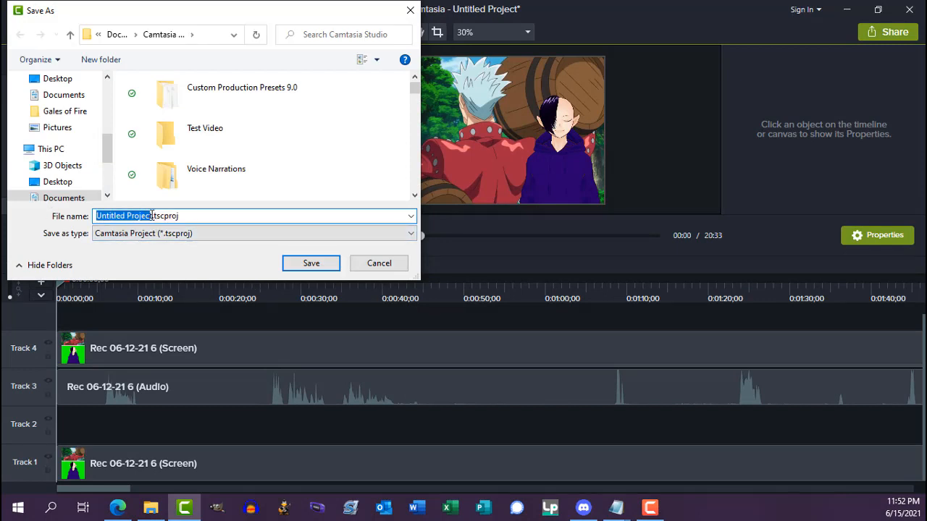
pyautogui.moveTo(152, 215); pyautogui.dragTo(153, 216)
pyautogui.write('TSDS')
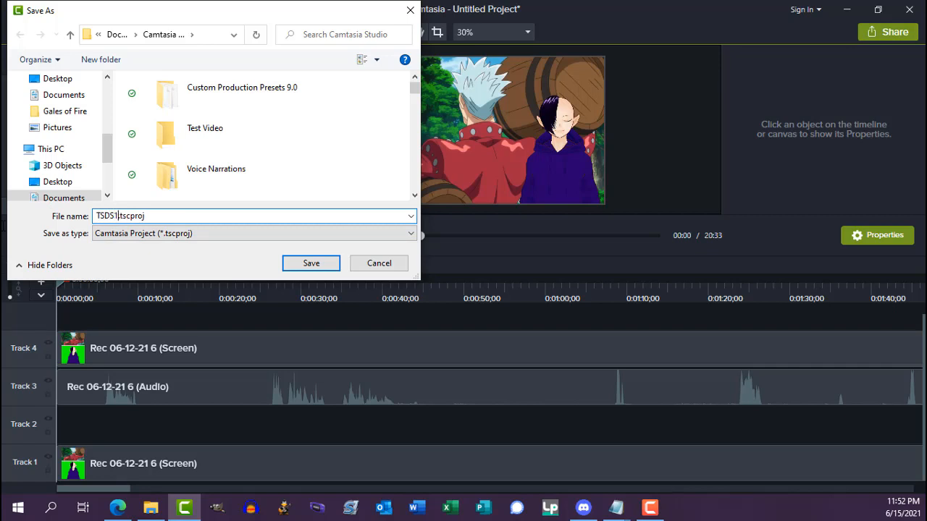
pyautogui.write('1x16 Uncut')
pyautogui.click(306, 264)
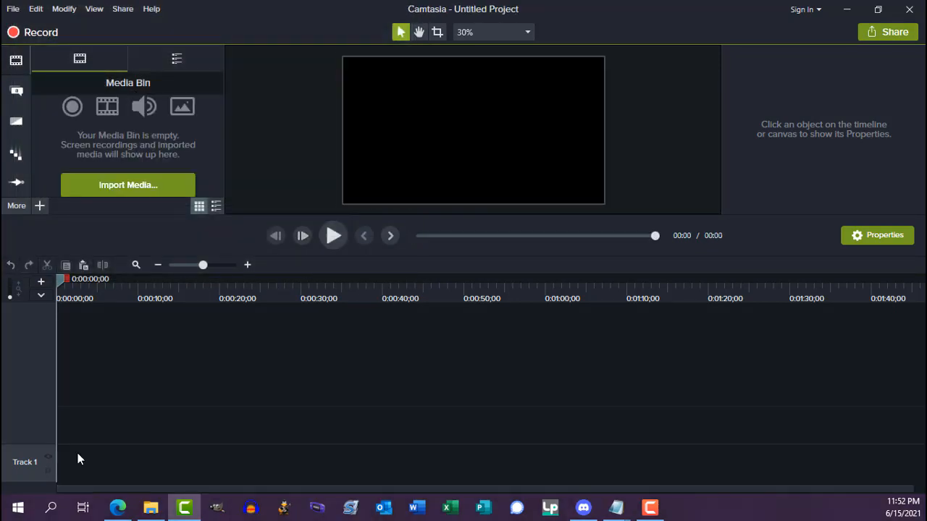
# - Paste the cut system audio clip onto Track 1, placing it at the start of the timeline
pyautogui.rightClick(68, 462)
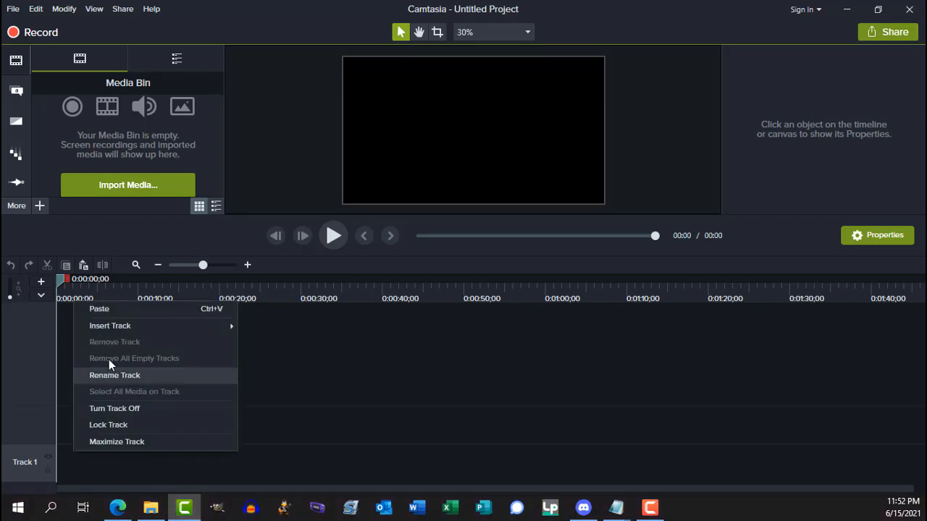
pyautogui.click(129, 312)
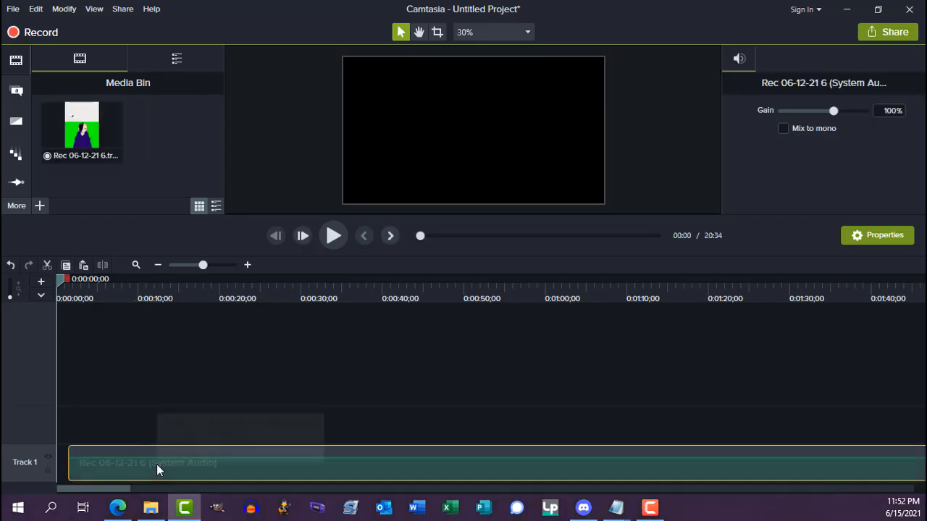
# - Export only the project's audio as the wave file "TSDS1x16 Audio.wav" in the Music folder
pyautogui.click(121, 10)
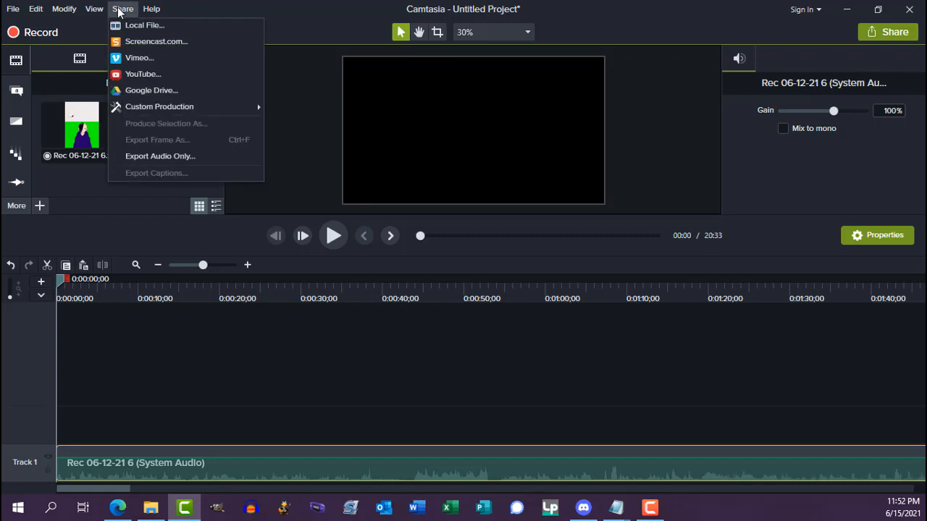
pyautogui.click(160, 156)
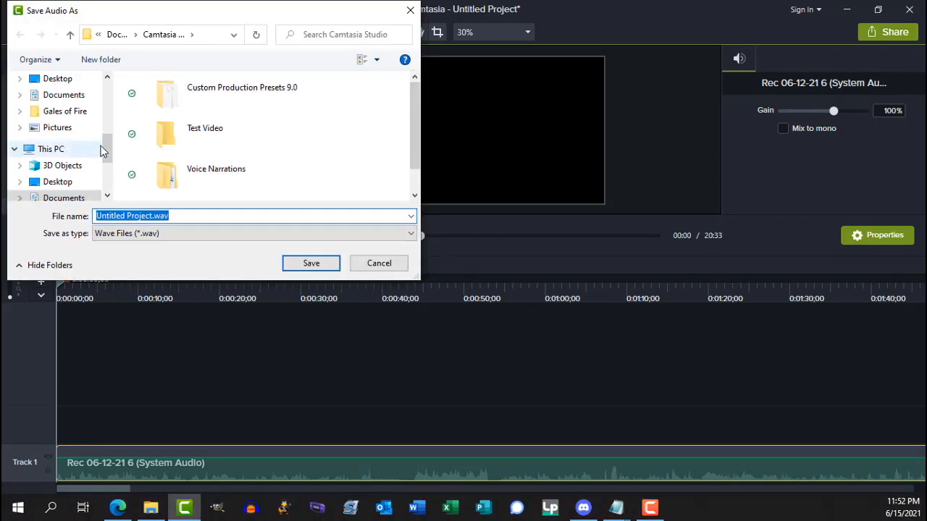
pyautogui.moveTo(102, 148); pyautogui.dragTo(102, 165)
pyautogui.click(77, 164)
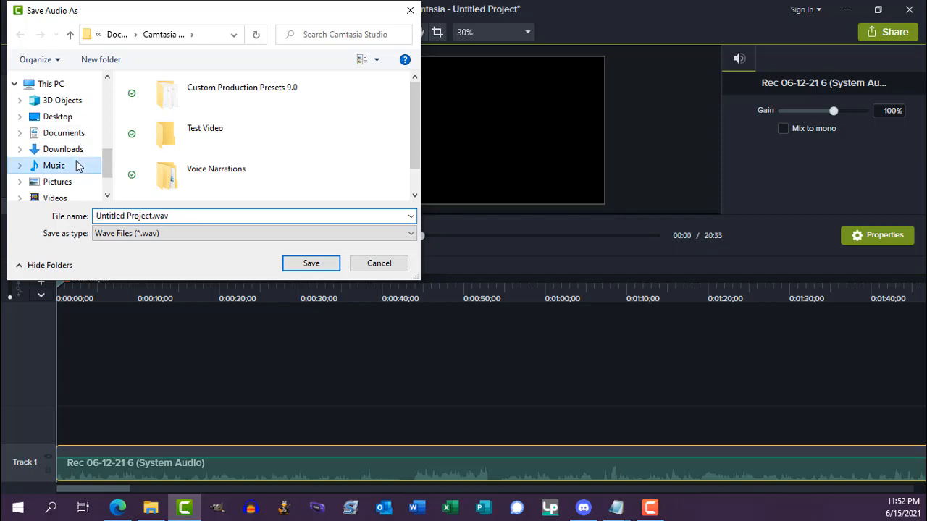
pyautogui.click(149, 216)
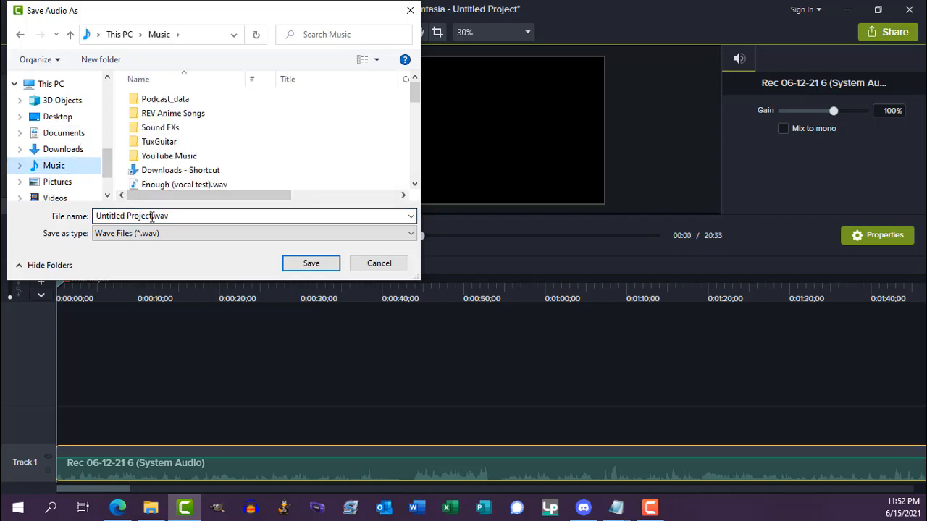
pyautogui.moveTo(169, 216); pyautogui.dragTo(84, 221)
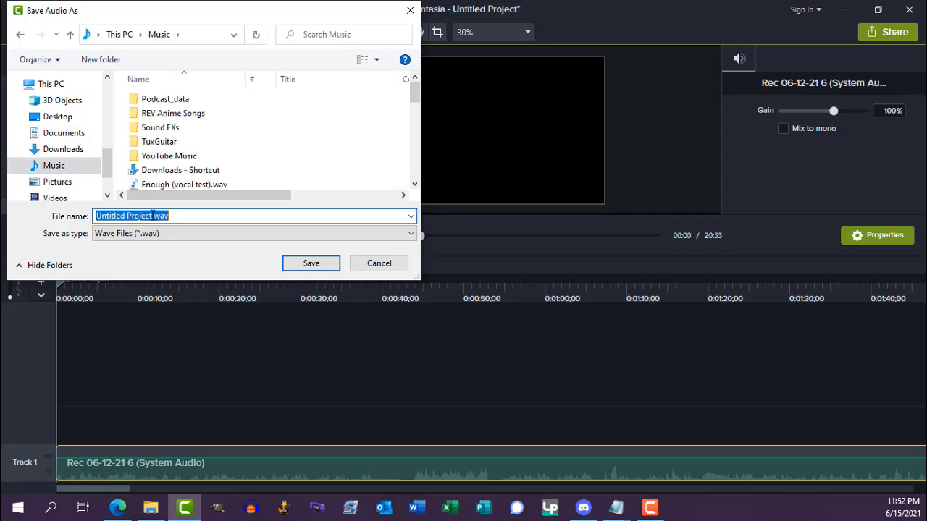
pyautogui.moveTo(152, 215); pyautogui.dragTo(73, 215)
pyautogui.write('T')
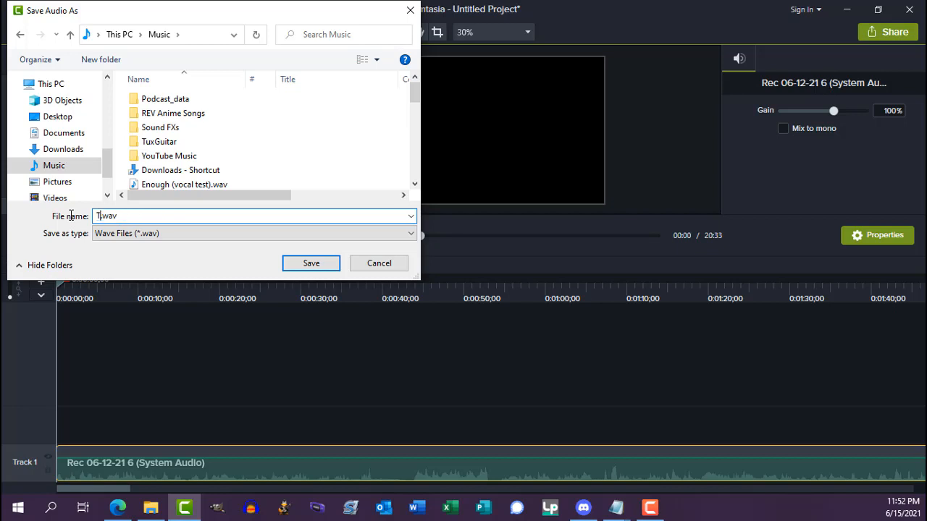
pyautogui.write('SDS1x16 Audio')
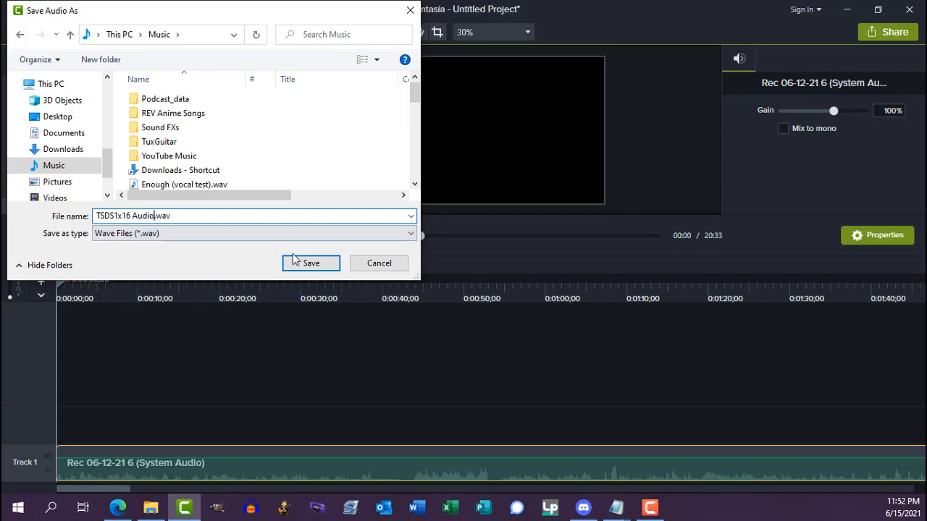
pyautogui.click(295, 262)
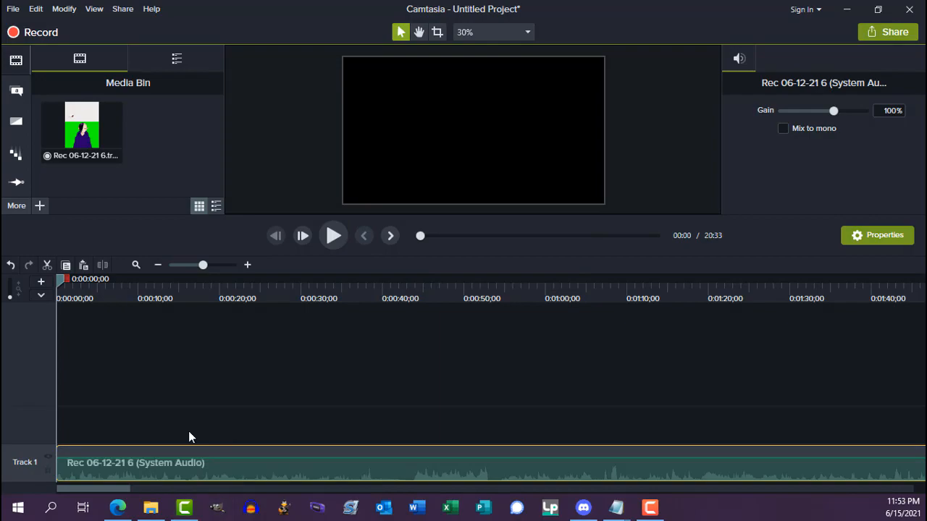
# - Switch to Audacity and import "TSDS1x16 Audio.wav" from the Music folder
pyautogui.click(250, 507)
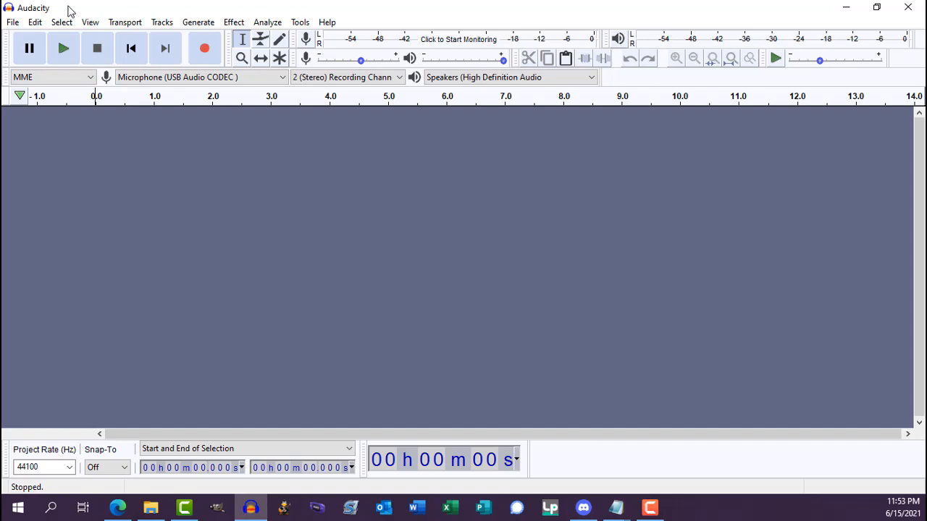
pyautogui.click(10, 25)
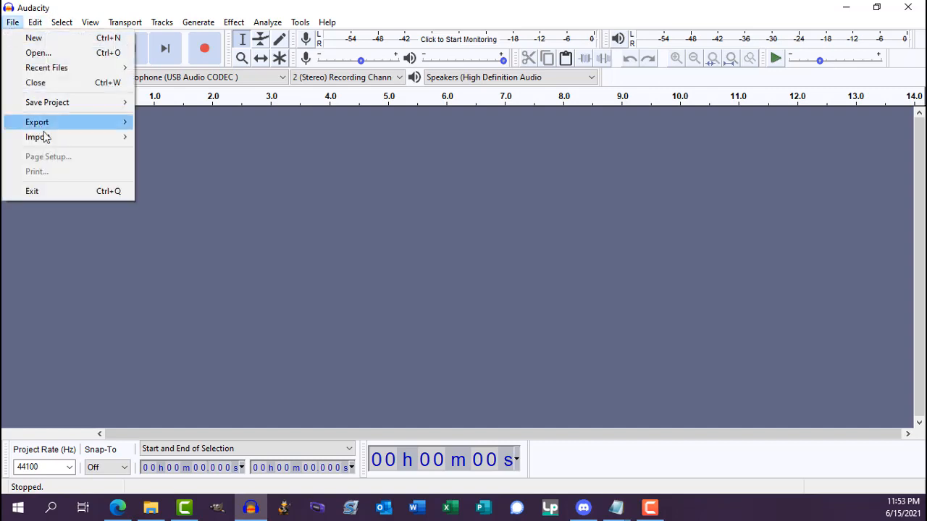
pyautogui.moveTo(93, 138)
pyautogui.click(170, 138)
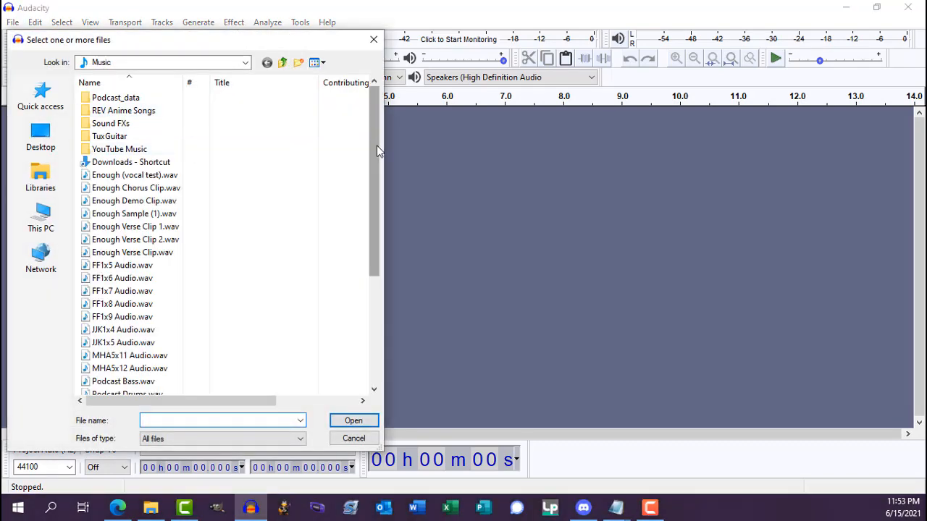
pyautogui.moveTo(377, 146); pyautogui.dragTo(373, 267)
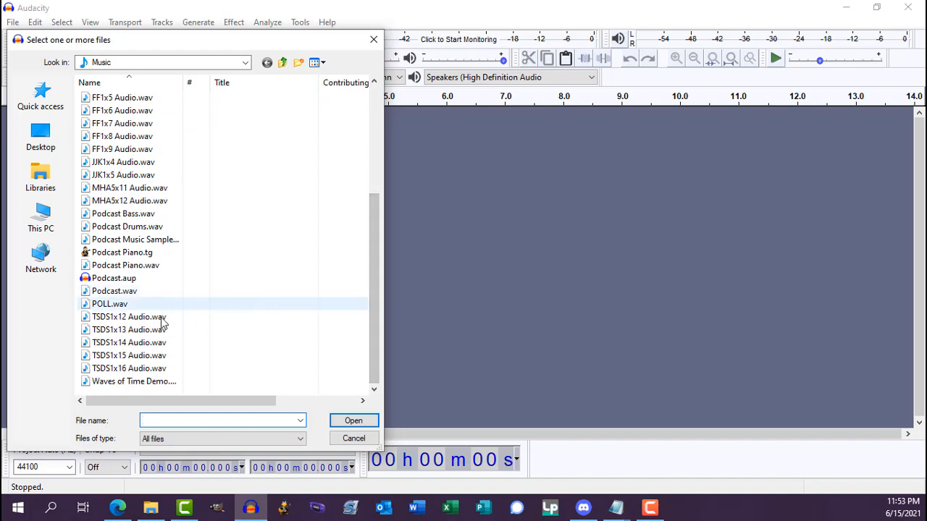
pyautogui.doubleClick(145, 369)
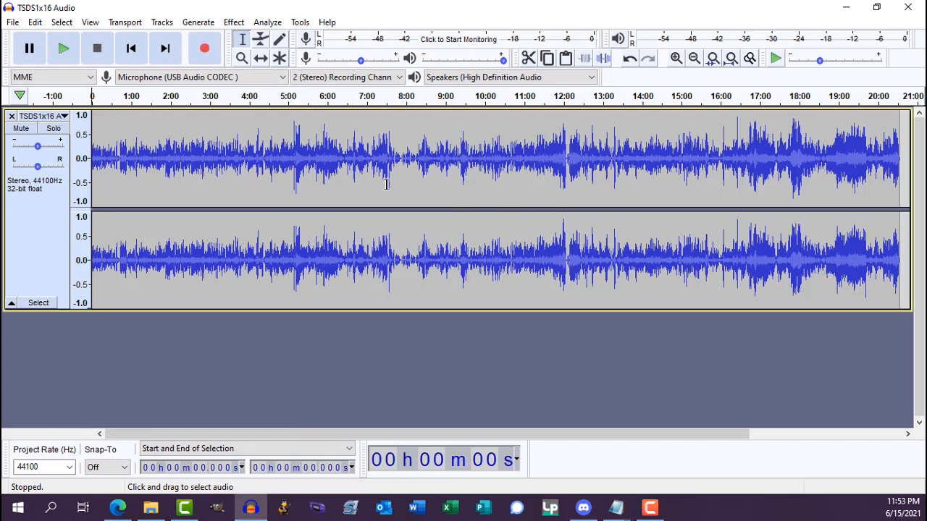
# - Select the whole audio track and apply Change Pitch with a percent change of -20
pyautogui.hotkey('ctrl', 'a')
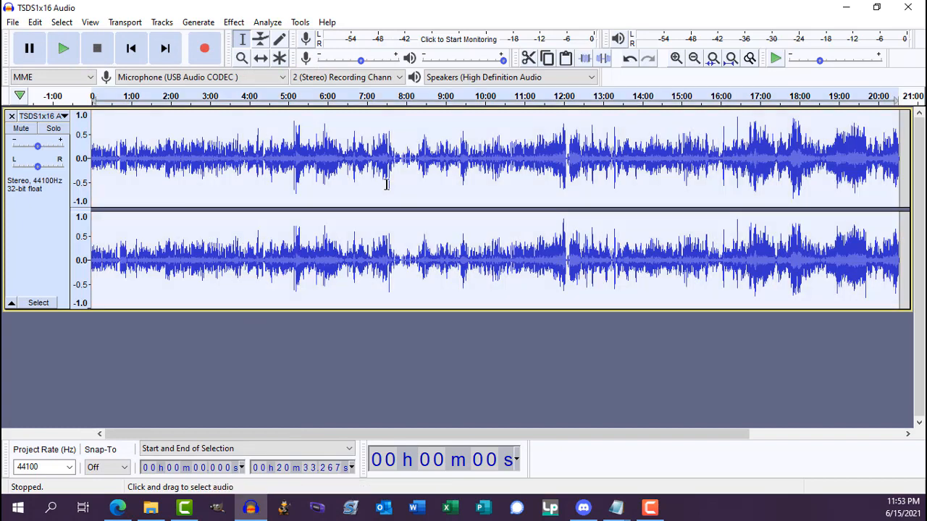
pyautogui.click(234, 22)
pyautogui.click(308, 93)
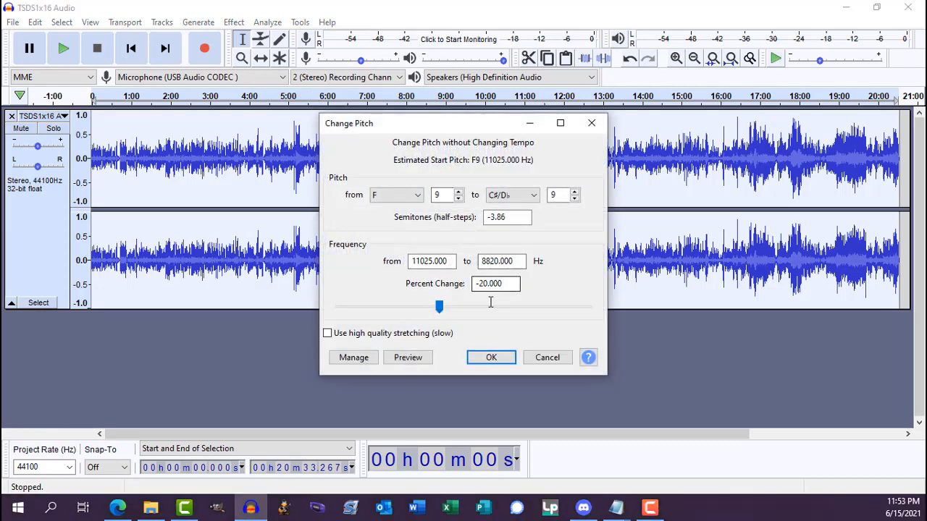
pyautogui.click(497, 360)
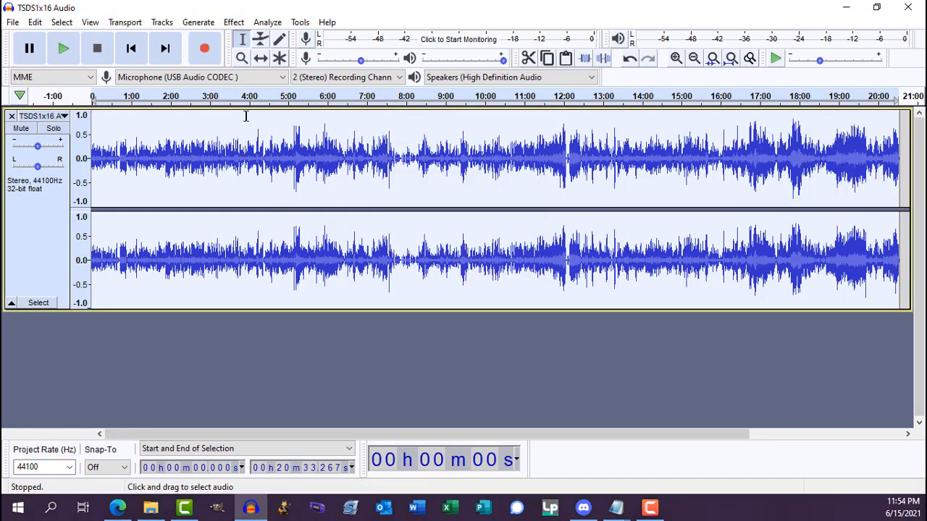
# - Apply Soft Overdrive distortion to the selected audio with distortion amount 35 and output level 50
pyautogui.click(235, 22)
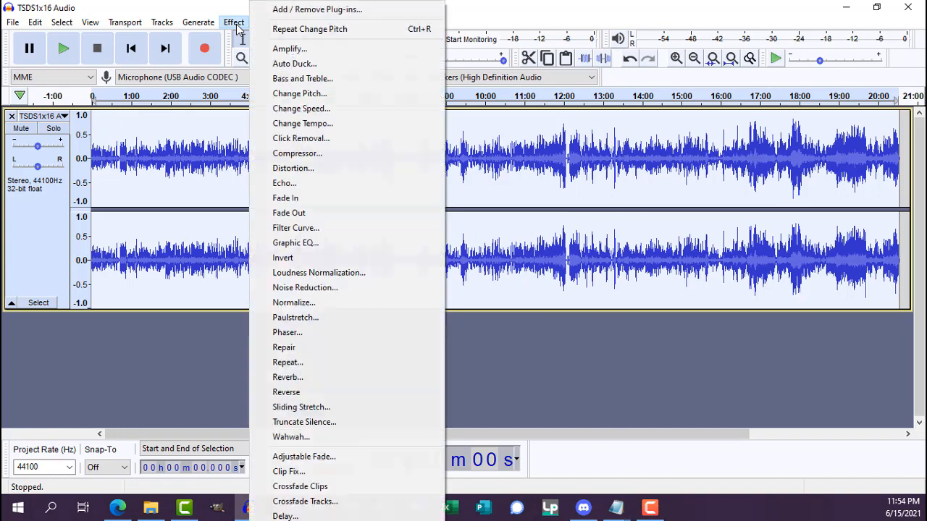
pyautogui.click(328, 173)
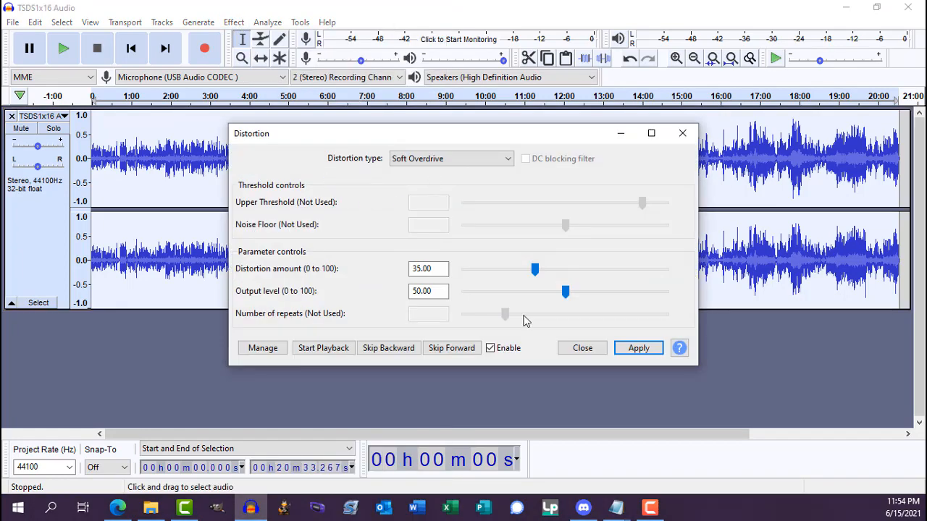
pyautogui.click(637, 348)
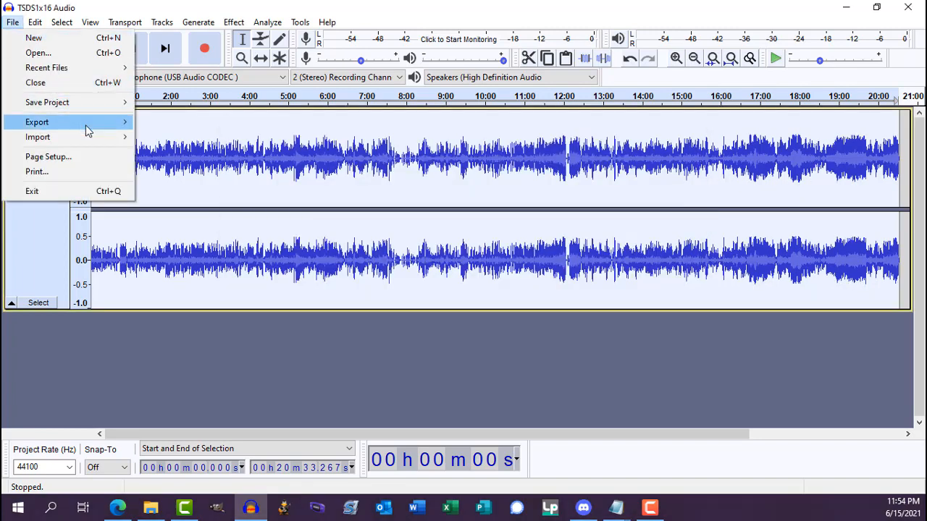
# - Export the edited audio as a WAV file, replacing "TSDS1x16 Audio.wav" in the Music folder
pyautogui.moveTo(108, 127)
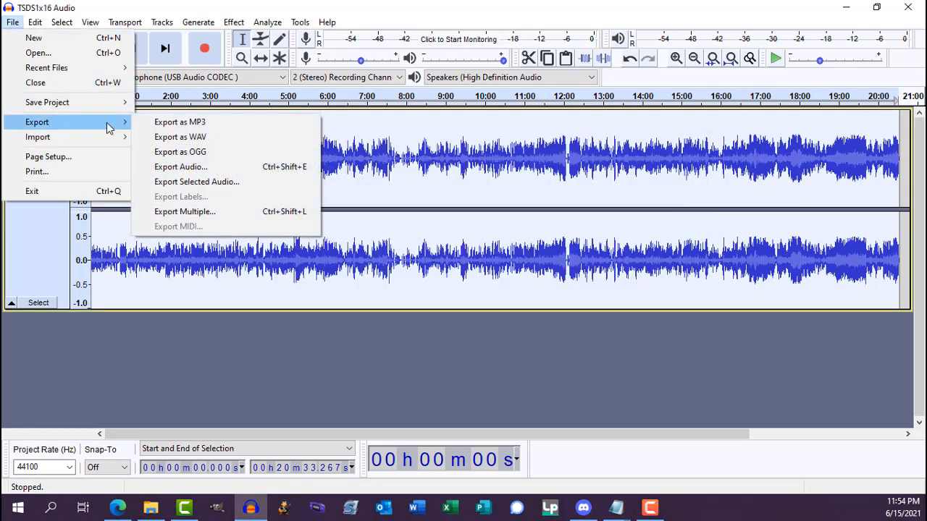
pyautogui.click(192, 140)
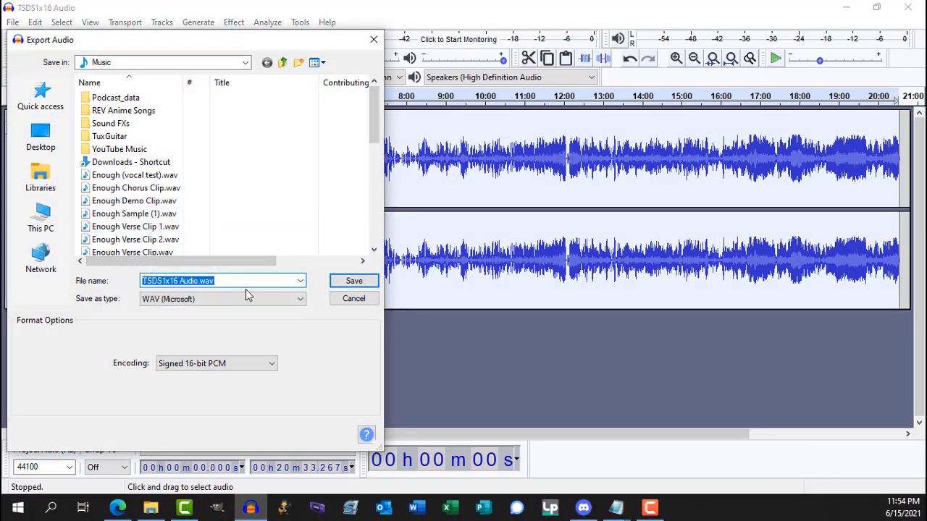
pyautogui.click(366, 283)
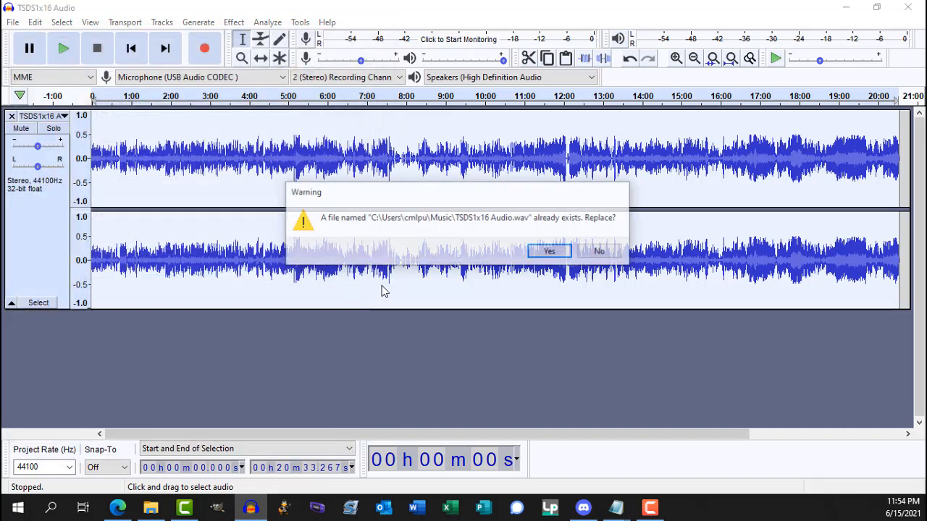
pyautogui.click(556, 250)
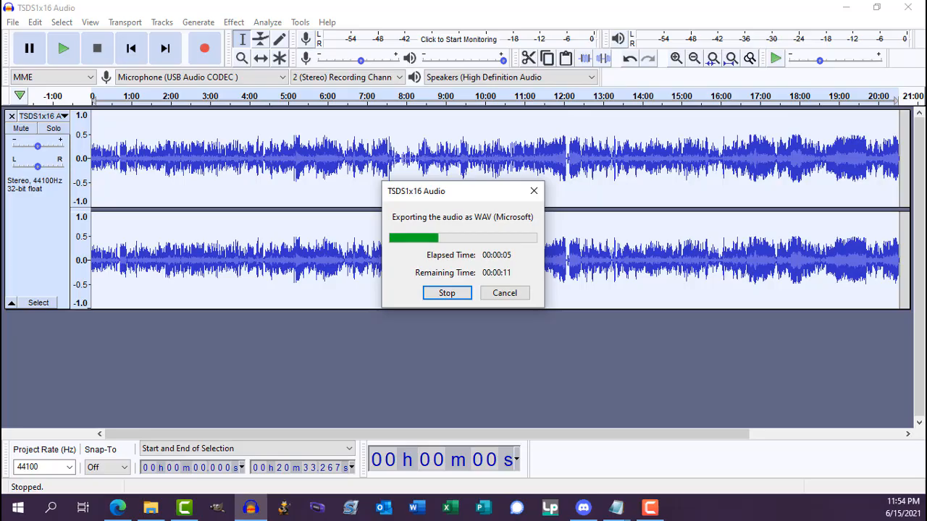
# - Switch to Camtasia and open the project "TSDS1x16 Uncut.tscproj"
pyautogui.hotkey('alt', 'Tab')
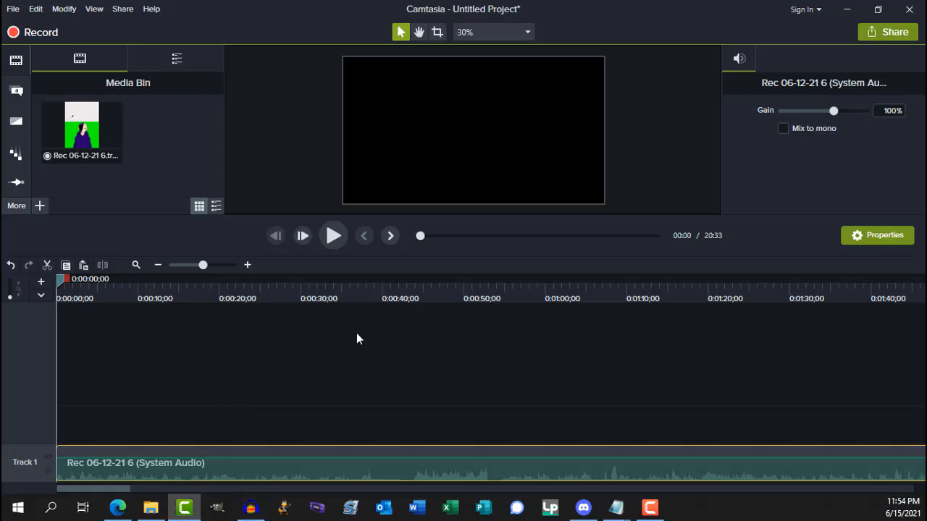
pyautogui.click(12, 9)
pyautogui.click(42, 39)
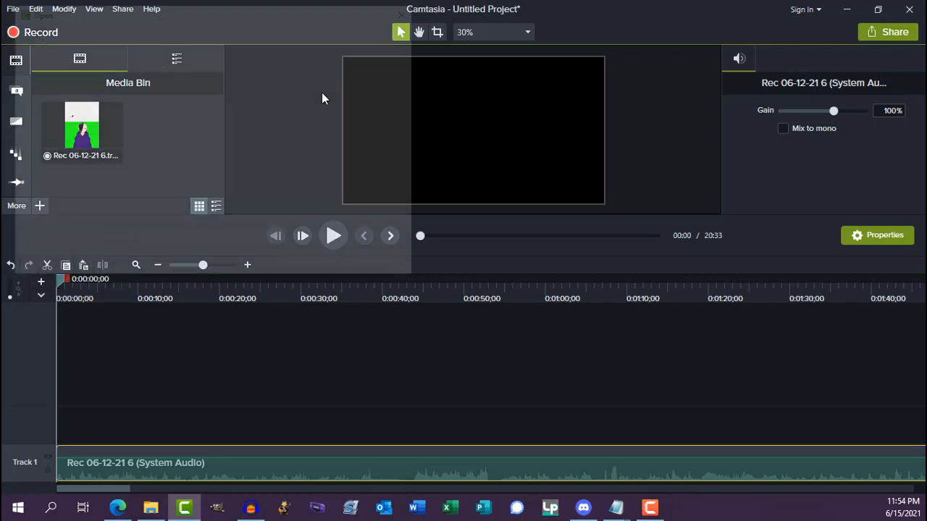
pyautogui.moveTo(412, 108); pyautogui.dragTo(411, 204)
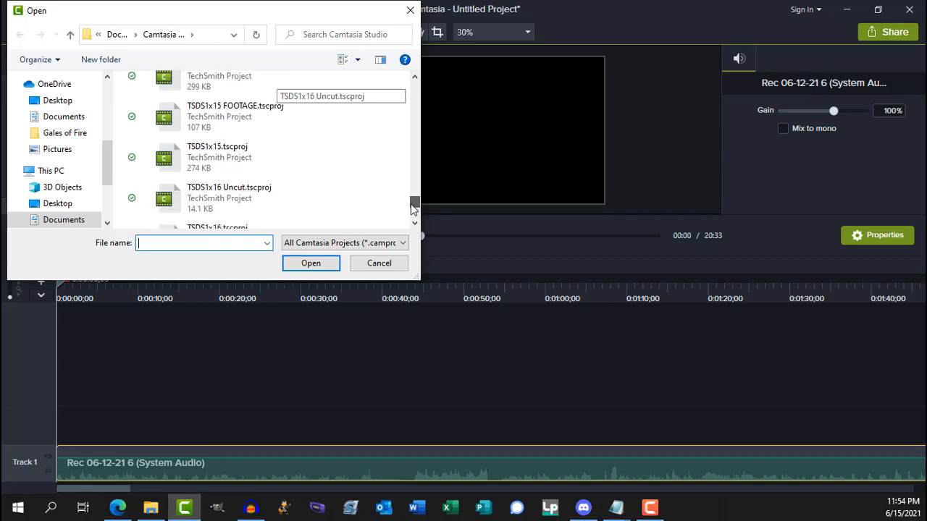
pyautogui.doubleClick(266, 150)
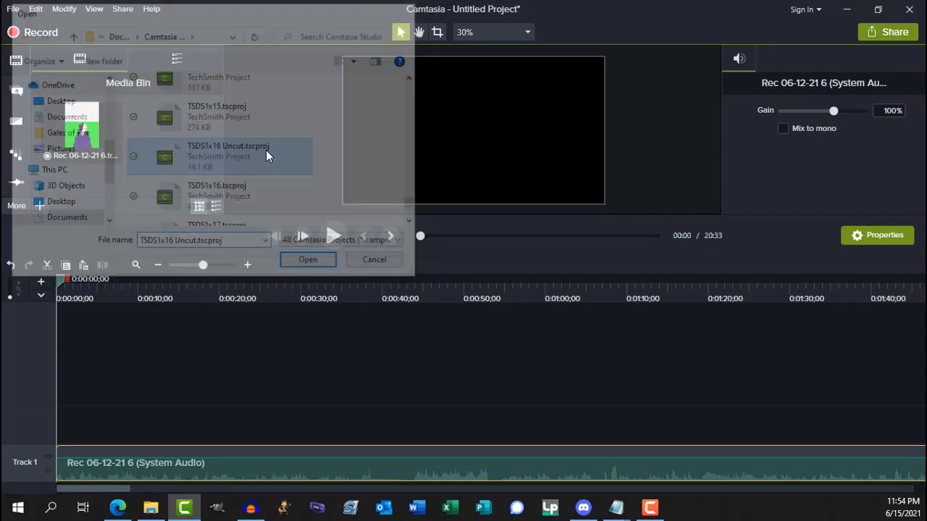
pyautogui.click(489, 305)
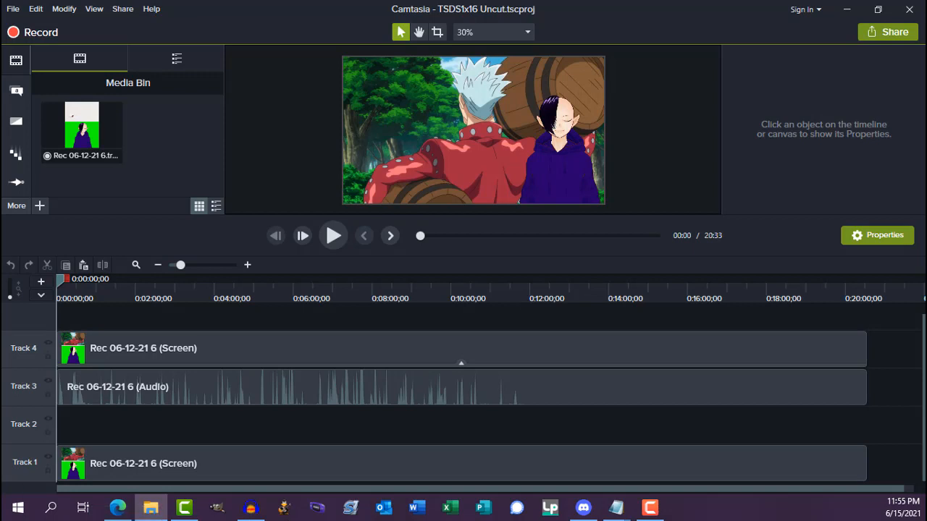
# - Place the "TSDS1x16 Audio" file at the start of Track 2 and preview playback from about 0:05:01
pyautogui.moveTo(119, 444); pyautogui.dragTo(16, 426)
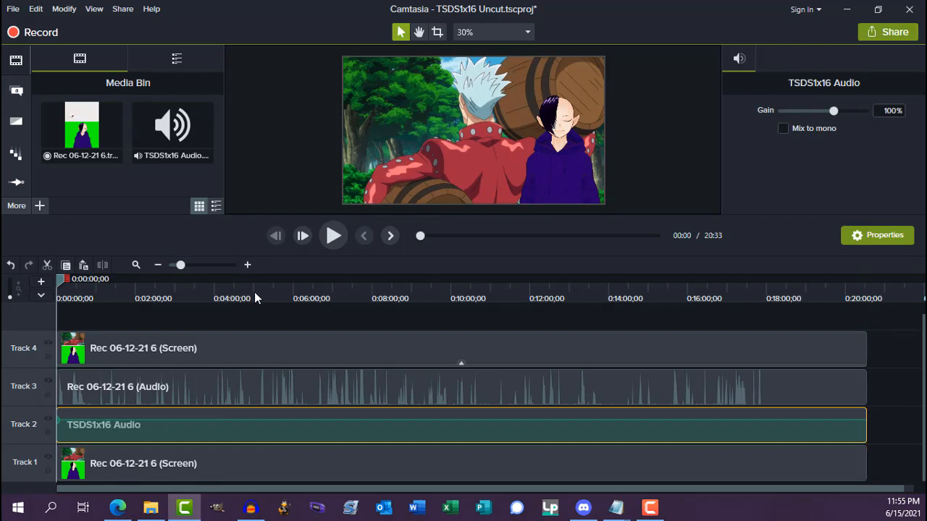
pyautogui.click(255, 293)
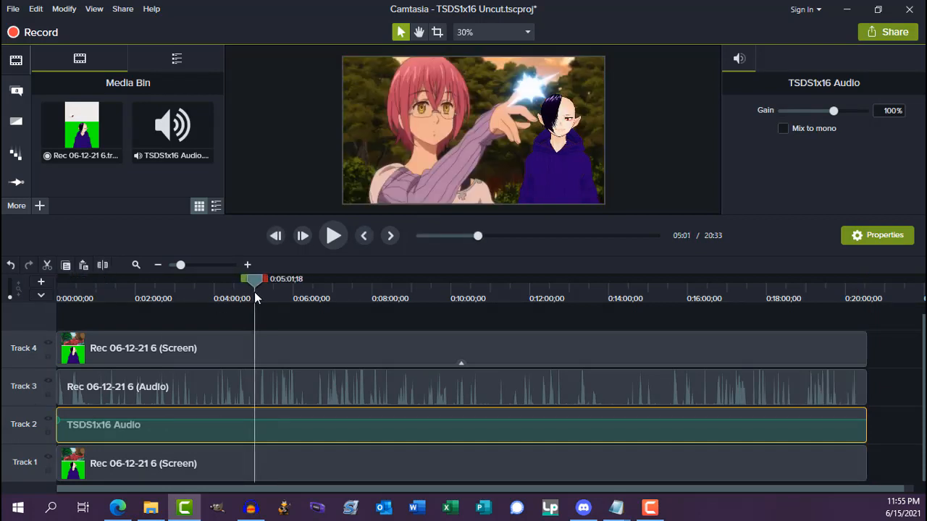
pyautogui.press('space')
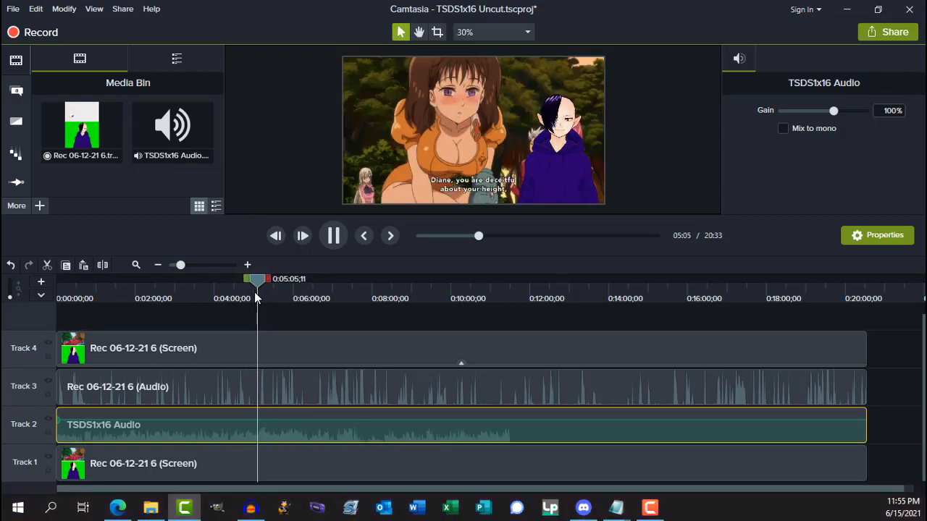
pyautogui.press('space')
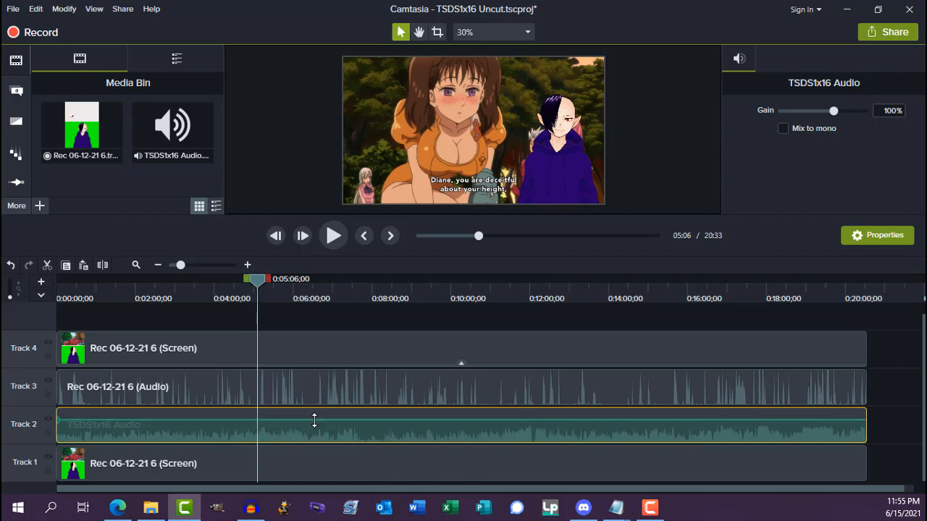
# - Lower the volume of the TSDS1x16 Audio clip on Track 2 almost to silence and return the playhead to the start
pyautogui.moveTo(314, 420); pyautogui.dragTo(316, 439)
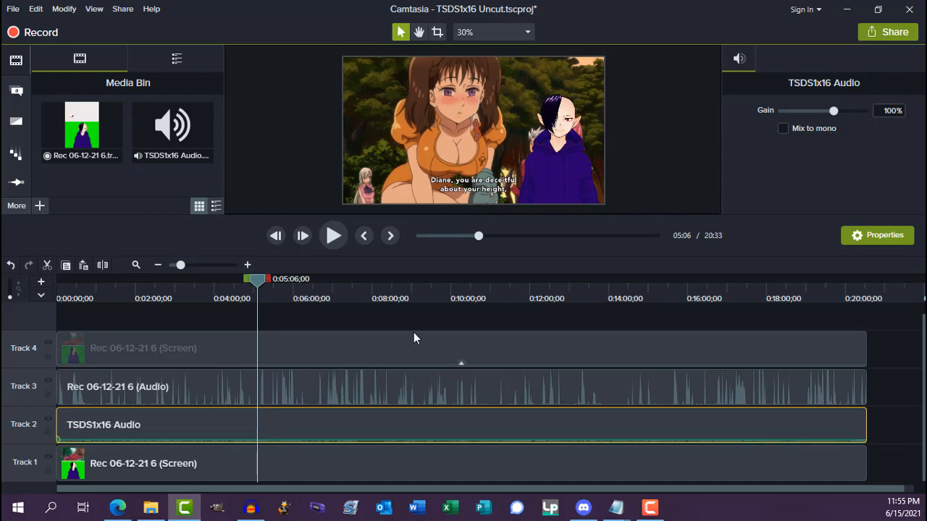
pyautogui.click(392, 320)
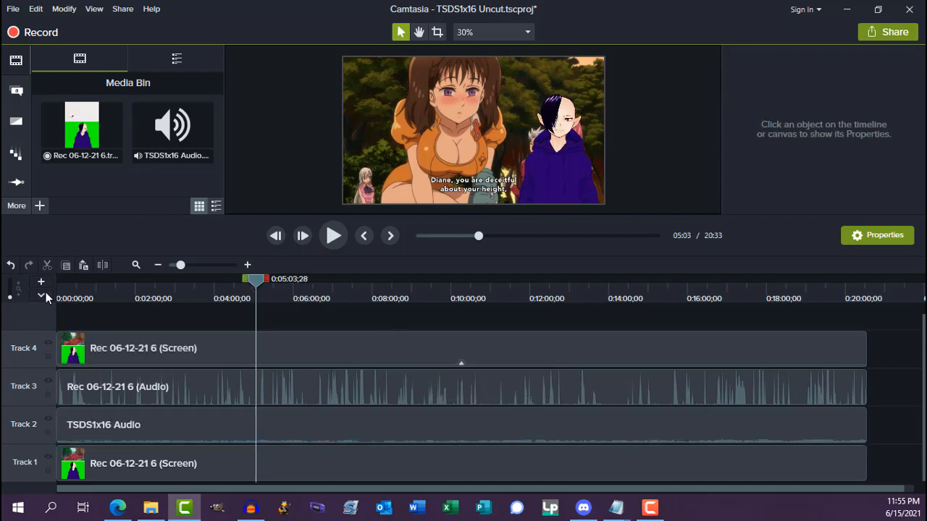
pyautogui.moveTo(257, 279); pyautogui.dragTo(2, 304)
pyautogui.moveTo(183, 307); pyautogui.dragTo(2, 326)
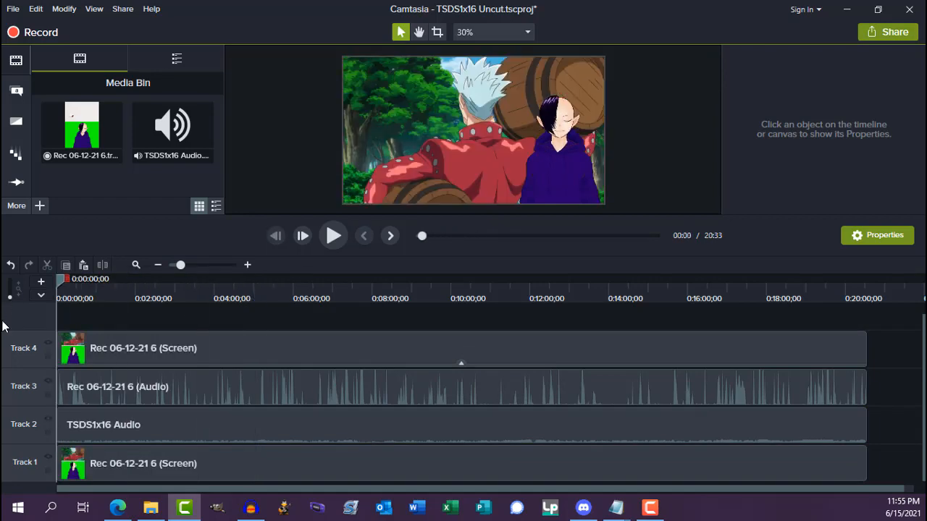
# - Copy the screen recording clip on Track 1 and paste it onto a new Track 5, aligned to the timeline start
pyautogui.click(292, 463)
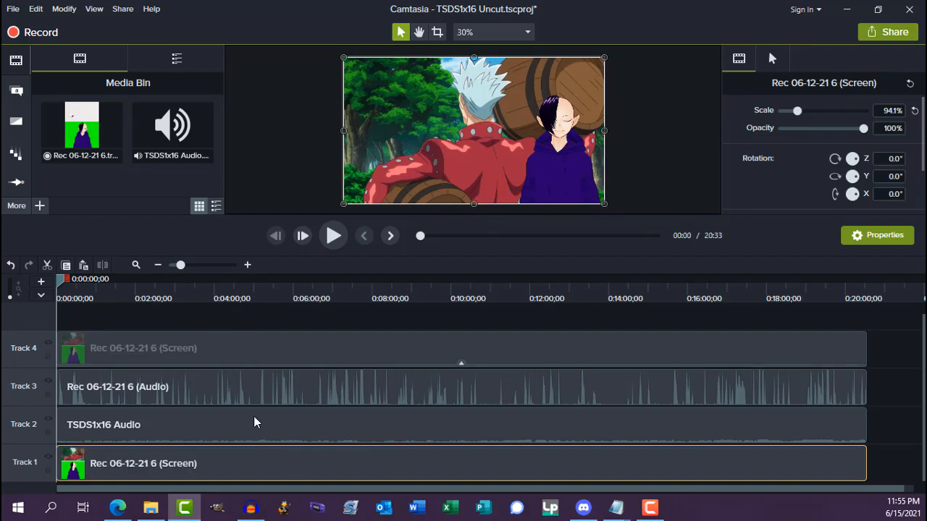
pyautogui.rightClick(322, 472)
pyautogui.click(342, 183)
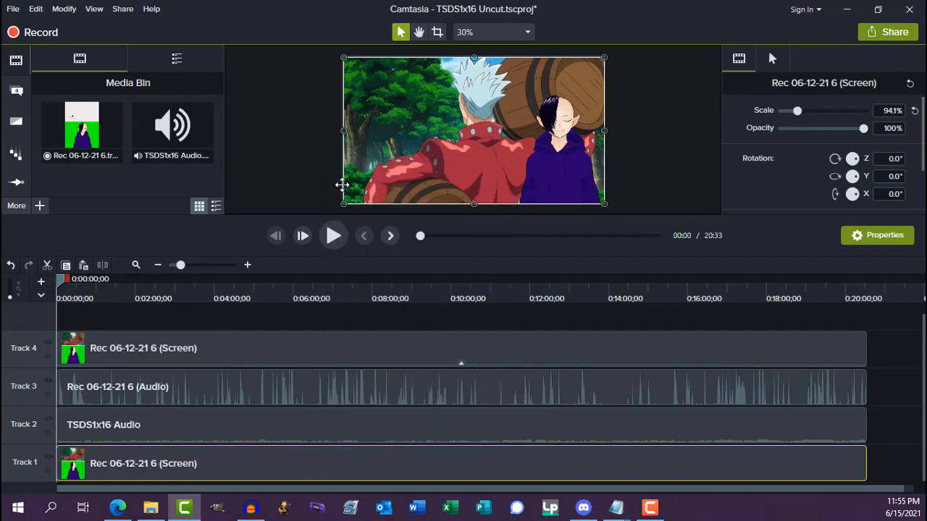
pyautogui.rightClick(131, 318)
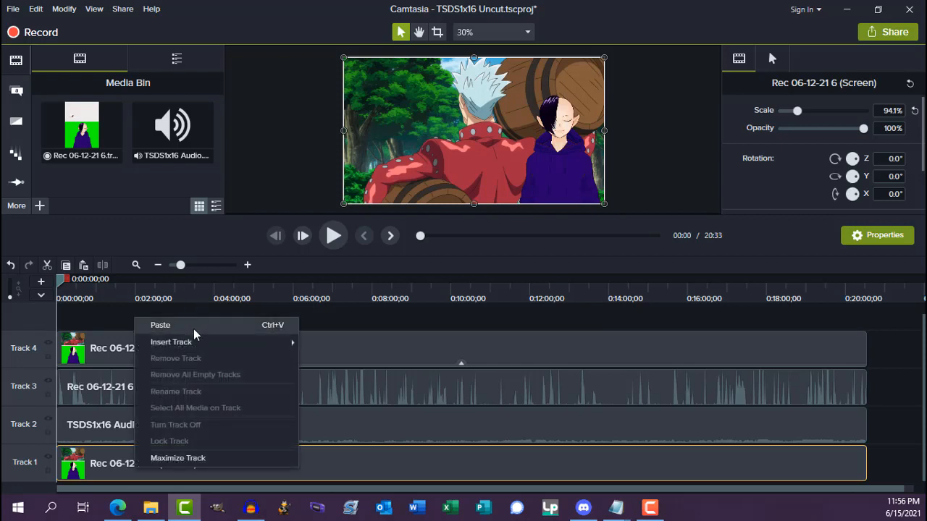
pyautogui.click(194, 325)
pyautogui.moveTo(96, 329); pyautogui.dragTo(1, 329)
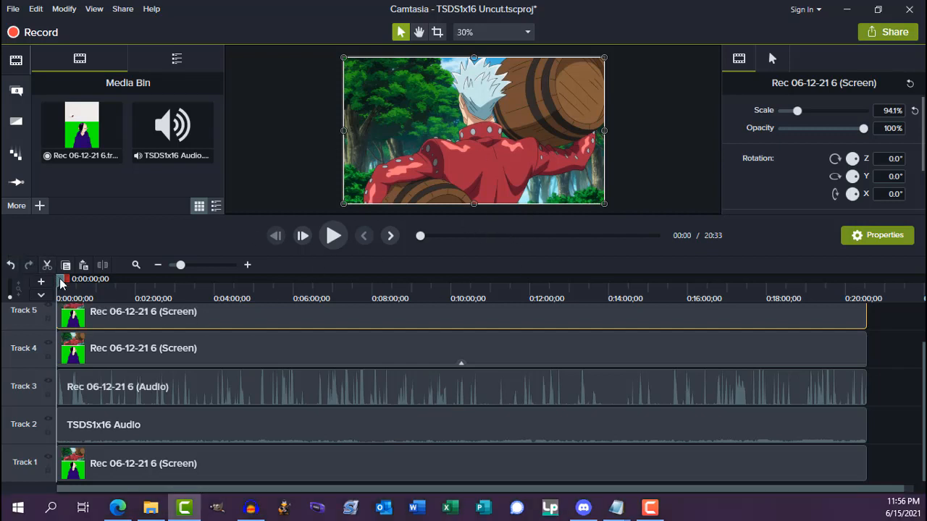
# - Export the frame at 0:19:26;04 as "TSDS1x16 Uncut (Time 0_19_26;04).png" to The Seven Deadly Sins folder inside Anime-Manga
pyautogui.moveTo(61, 284); pyautogui.dragTo(481, 312)
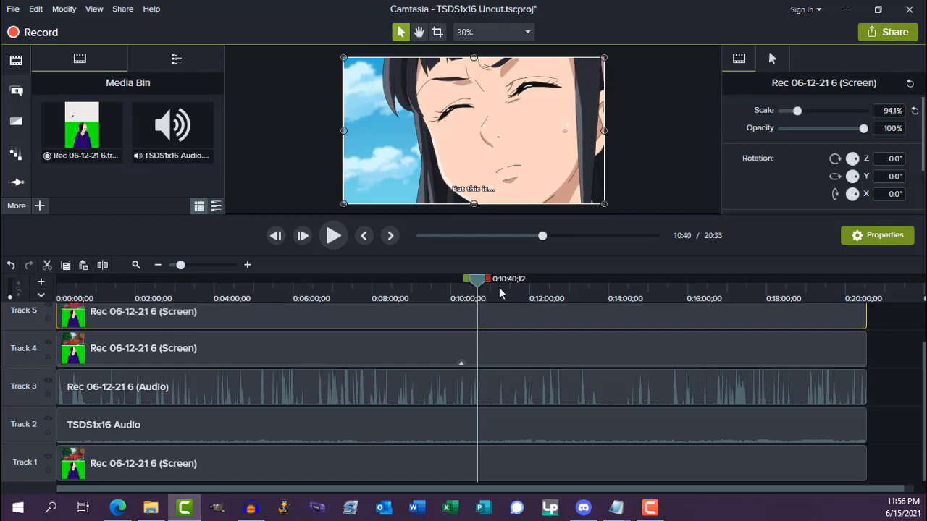
pyautogui.moveTo(499, 288); pyautogui.dragTo(694, 314)
pyautogui.scroll(3, 694, 314)
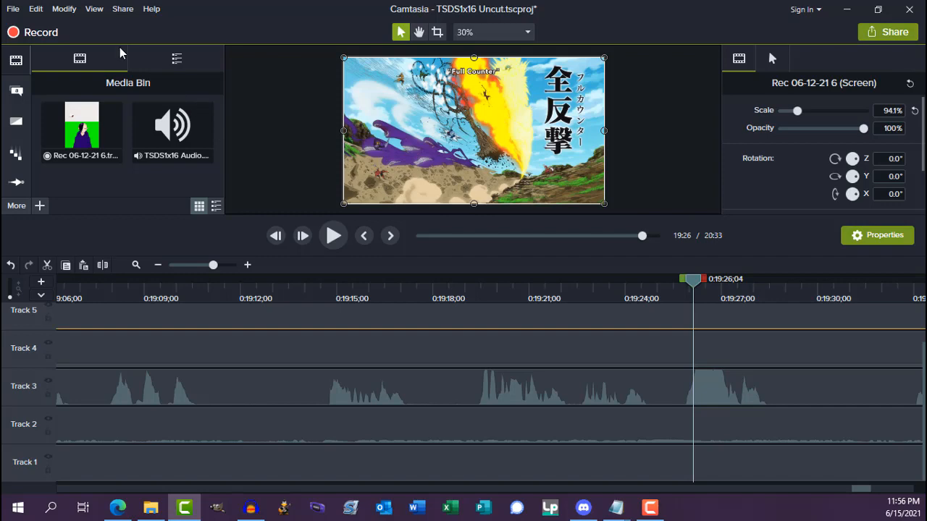
pyautogui.click(121, 8)
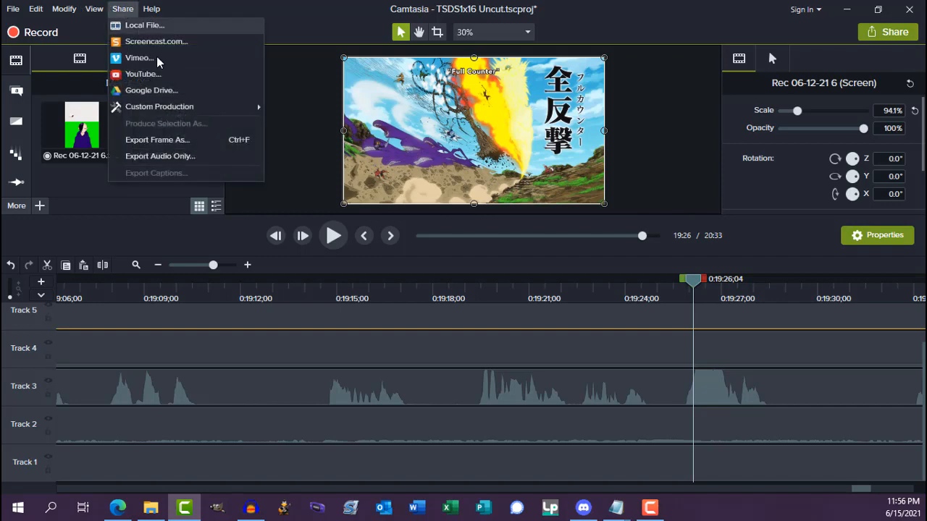
pyautogui.click(179, 142)
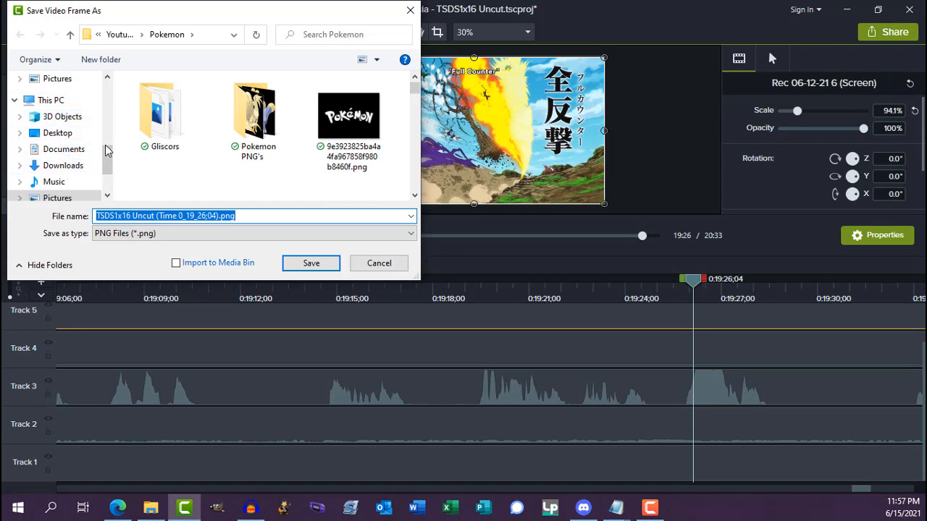
pyautogui.moveTo(107, 153); pyautogui.dragTo(107, 158)
pyautogui.click(119, 34)
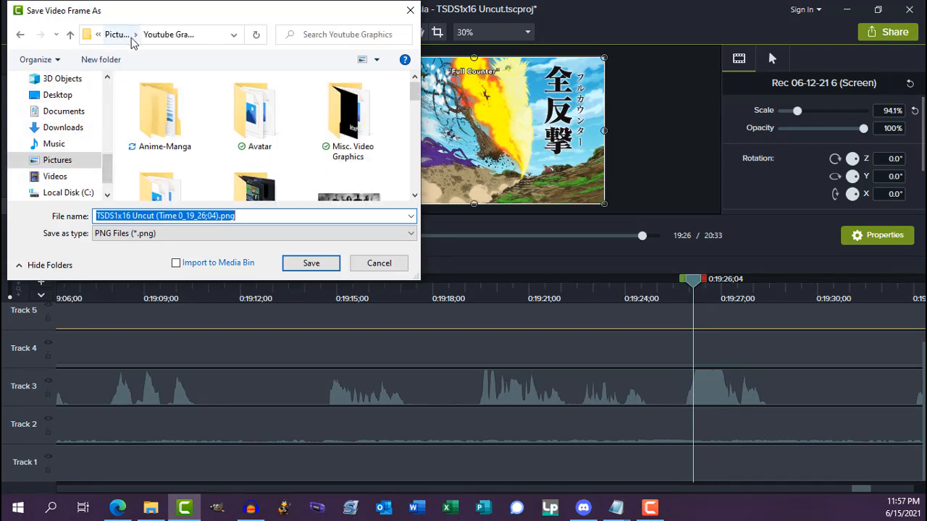
pyautogui.doubleClick(162, 112)
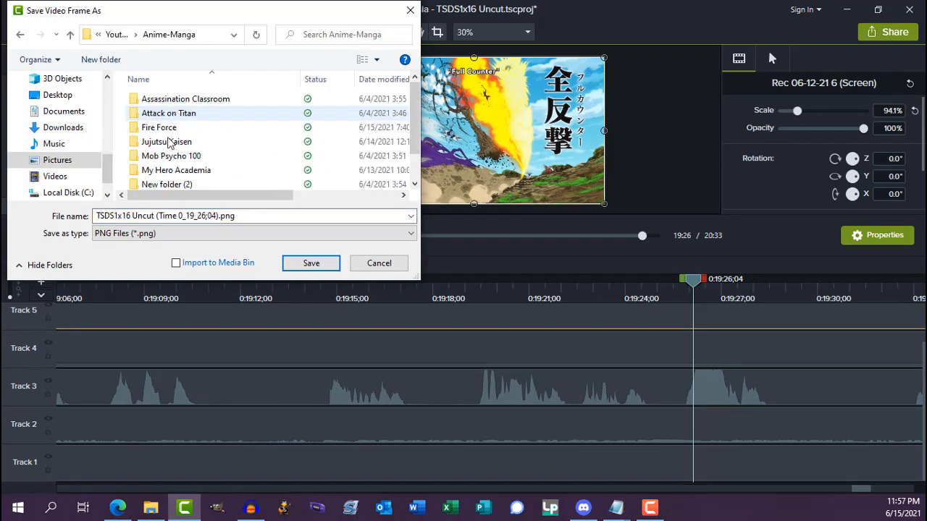
pyautogui.scroll(-3, 217, 174)
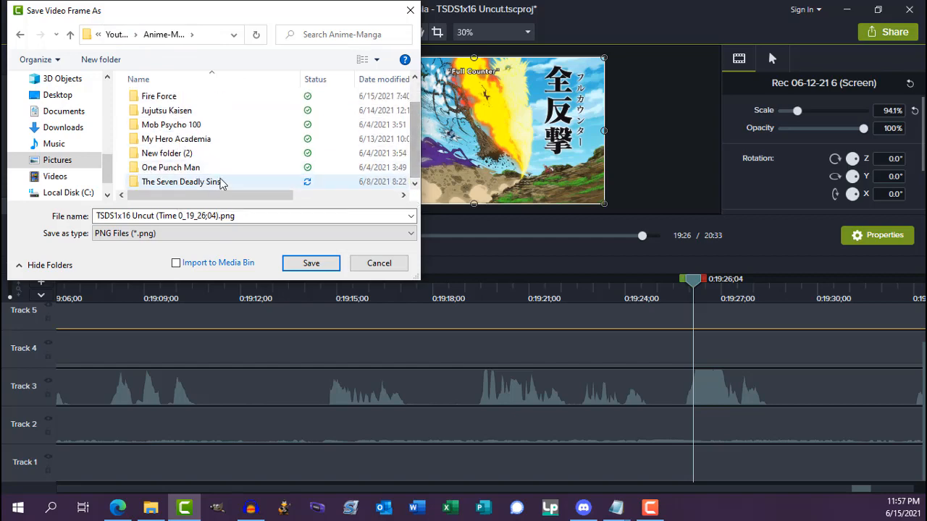
pyautogui.click(217, 182)
pyautogui.doubleClick(217, 183)
pyautogui.click(308, 263)
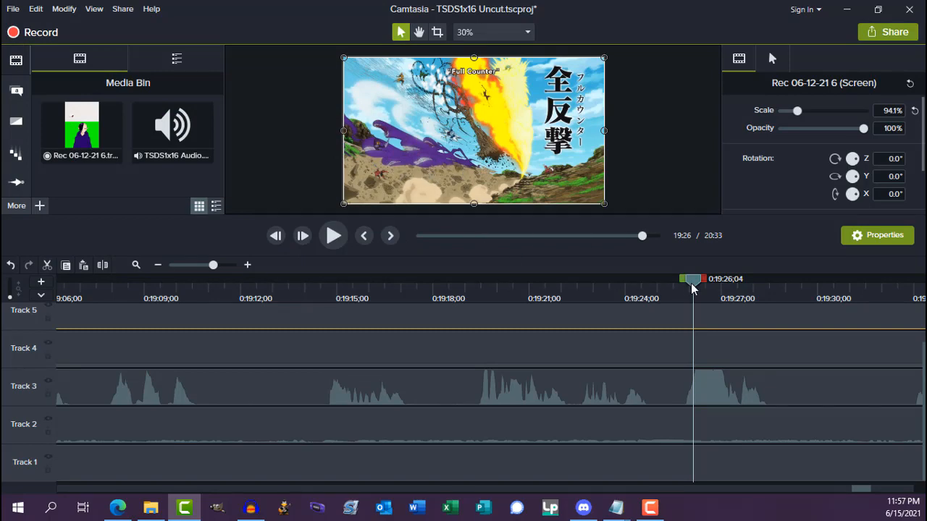
# - Scrub the playhead back to about 0:15:16 to look through earlier frames
pyautogui.moveTo(620, 278); pyautogui.dragTo(420, 280)
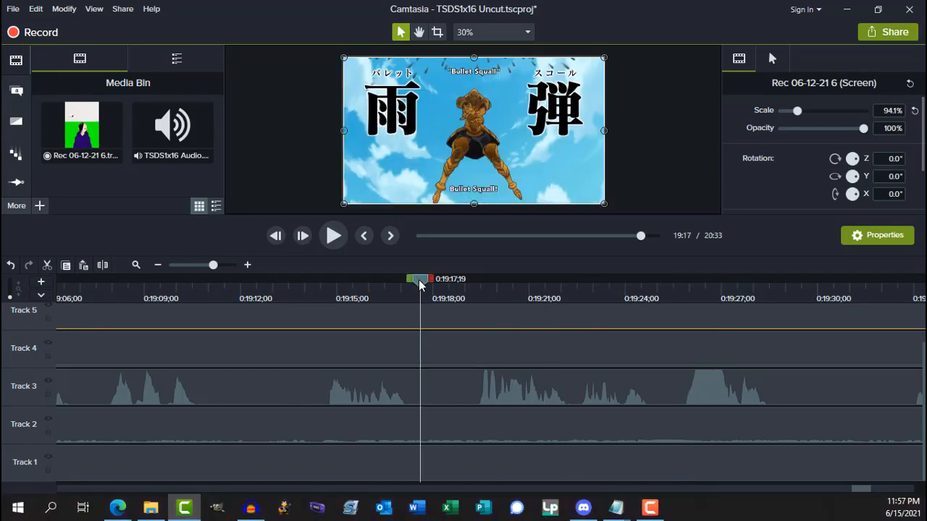
pyautogui.moveTo(204, 270); pyautogui.dragTo(194, 268)
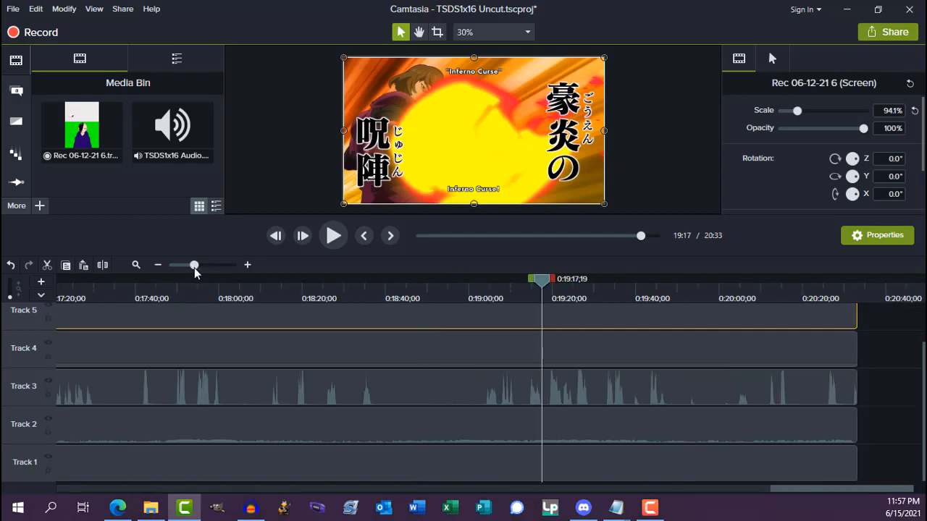
pyautogui.moveTo(727, 282); pyautogui.dragTo(310, 298)
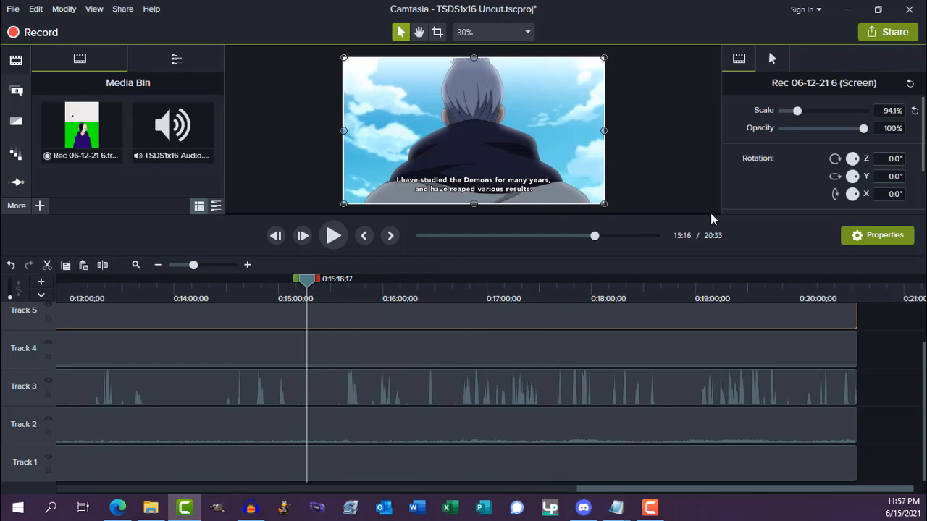
# - Enlarge the canvas preview to about 51% by shrinking the timeline area
pyautogui.moveTo(710, 213); pyautogui.dragTo(721, 291)
pyautogui.moveTo(722, 323); pyautogui.dragTo(750, 365)
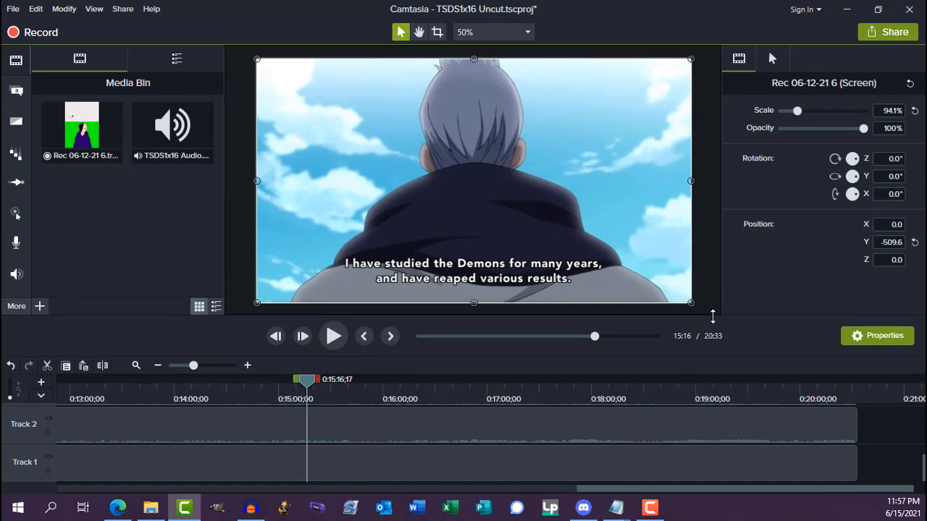
pyautogui.moveTo(713, 316); pyautogui.dragTo(768, 387)
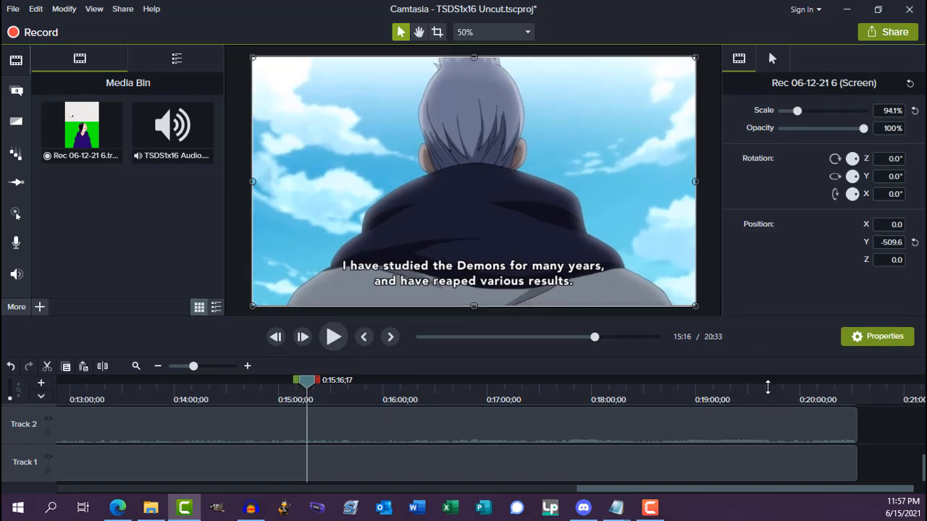
pyautogui.click(94, 10)
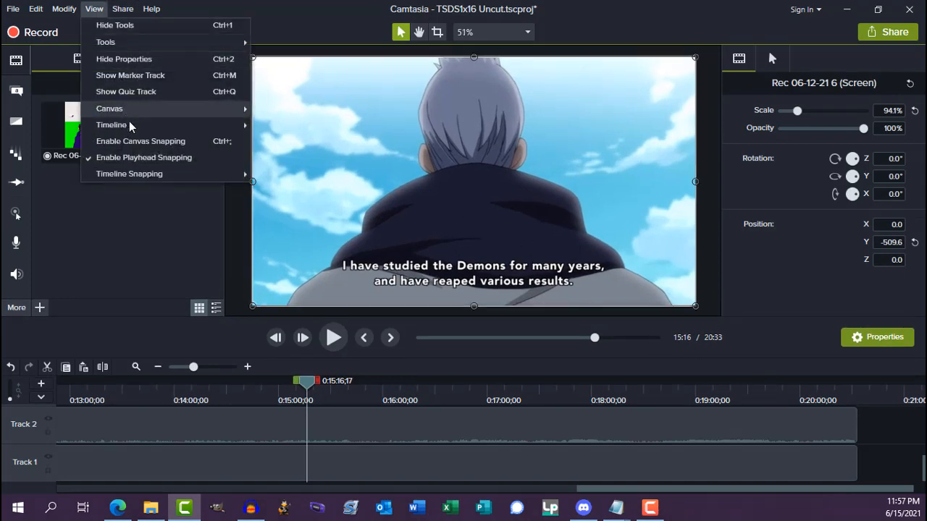
pyautogui.click(126, 259)
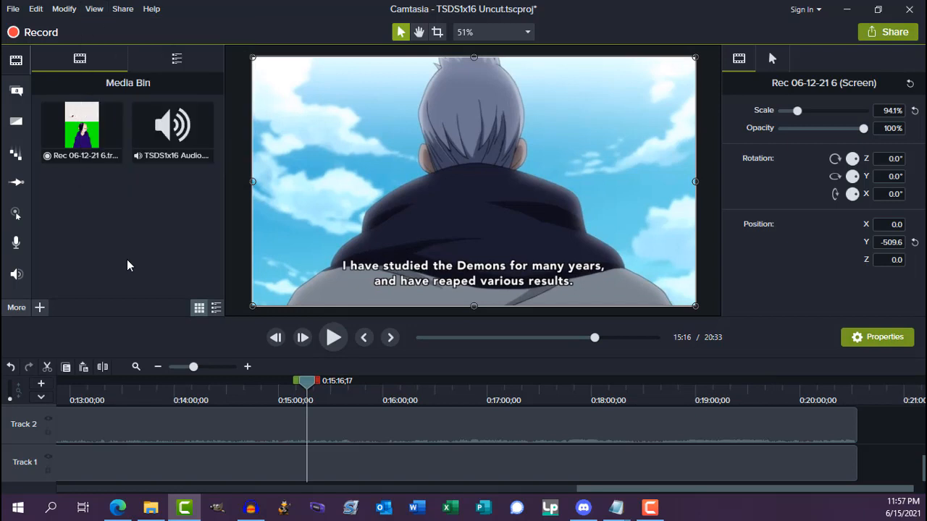
# - Crop the Track 5 screen recording copy down to the subtitle strip near the canvas's lower edge and set its opacity to 80%
pyautogui.click(444, 37)
pyautogui.moveTo(474, 57); pyautogui.dragTo(526, 255)
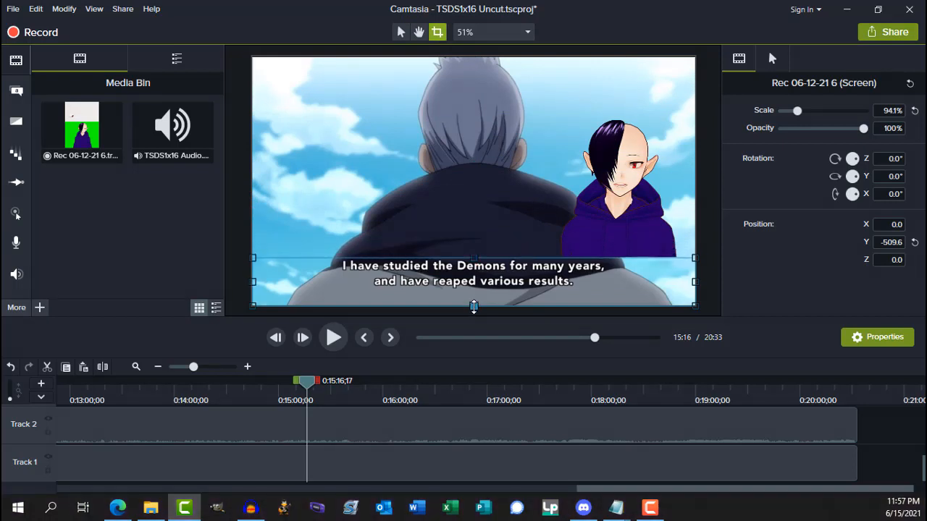
pyautogui.moveTo(474, 307); pyautogui.dragTo(418, 298)
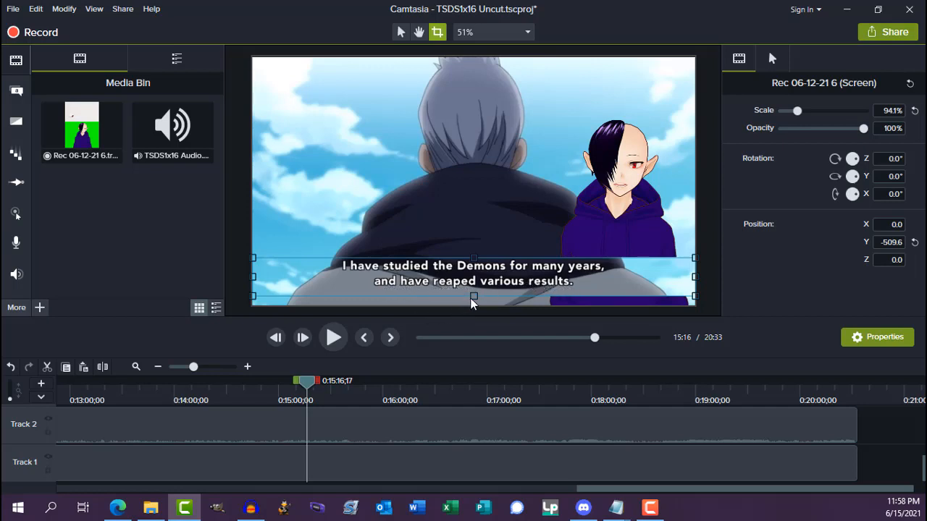
pyautogui.moveTo(471, 297)
pyautogui.mouseDown()
pyautogui.moveTo(467, 286)
pyautogui.moveTo(466, 295)
pyautogui.mouseUp()
pyautogui.moveTo(465, 296); pyautogui.dragTo(459, 290)
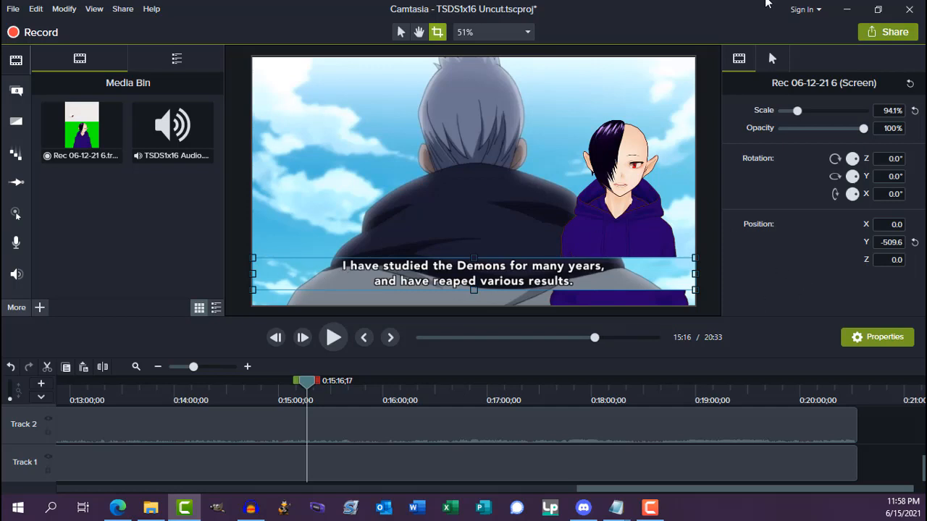
pyautogui.click(883, 129)
pyautogui.press('Return')
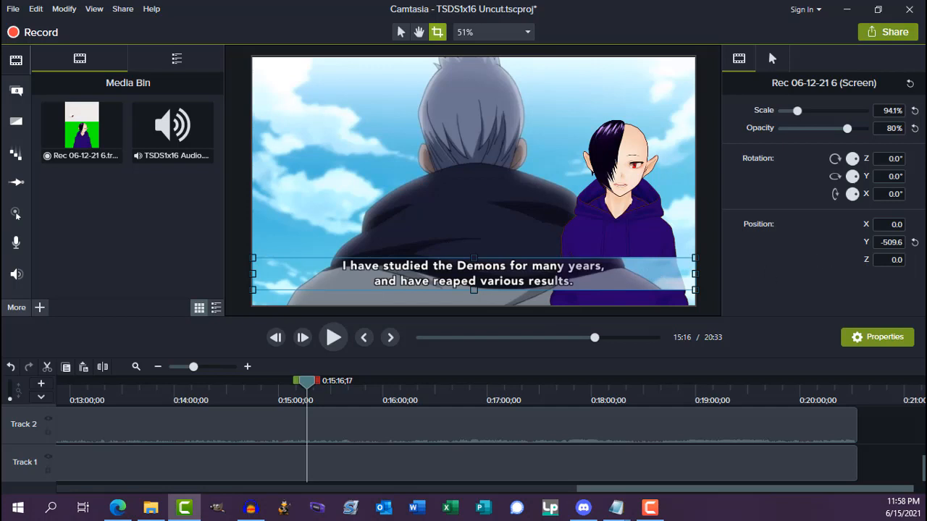
# - Add a Drop Shadow effect to the cropped subtitle strip with a 225° angle, black color and an offset of 30
pyautogui.click(64, 9)
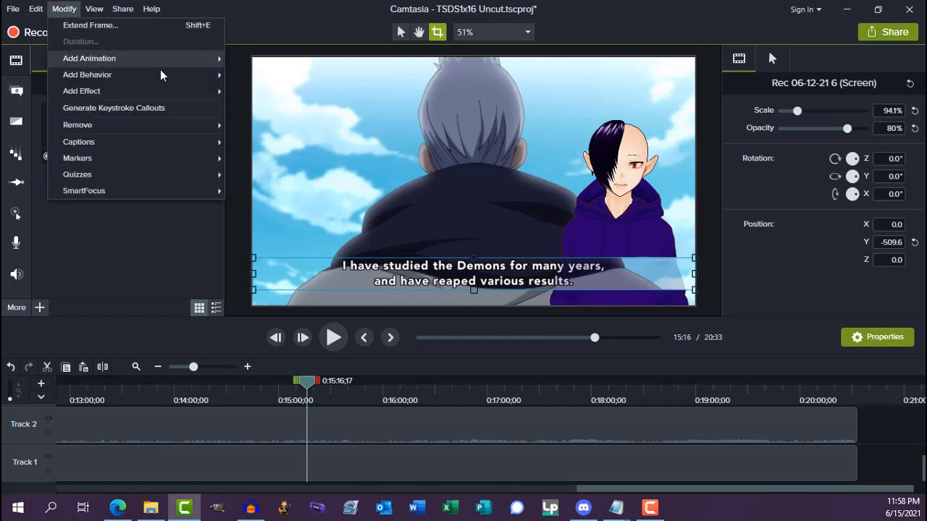
pyautogui.moveTo(185, 90)
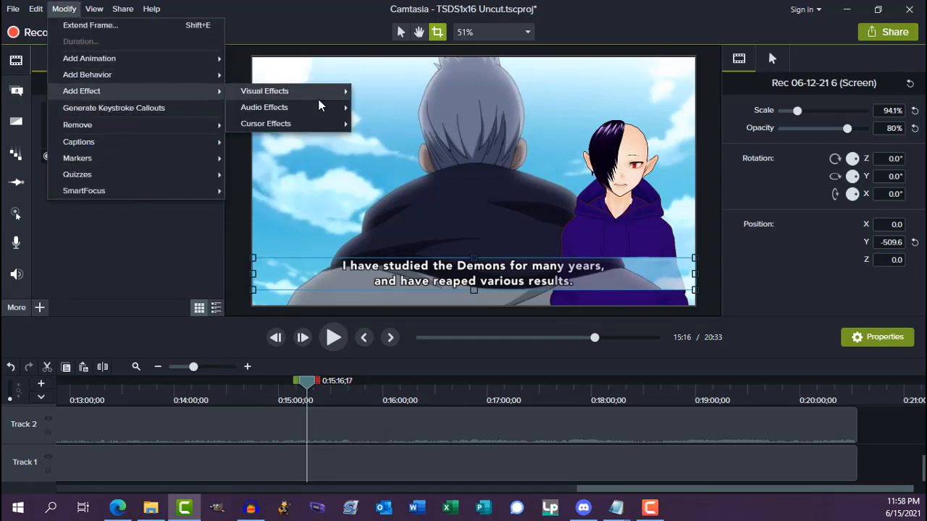
pyautogui.moveTo(344, 93)
pyautogui.click(387, 90)
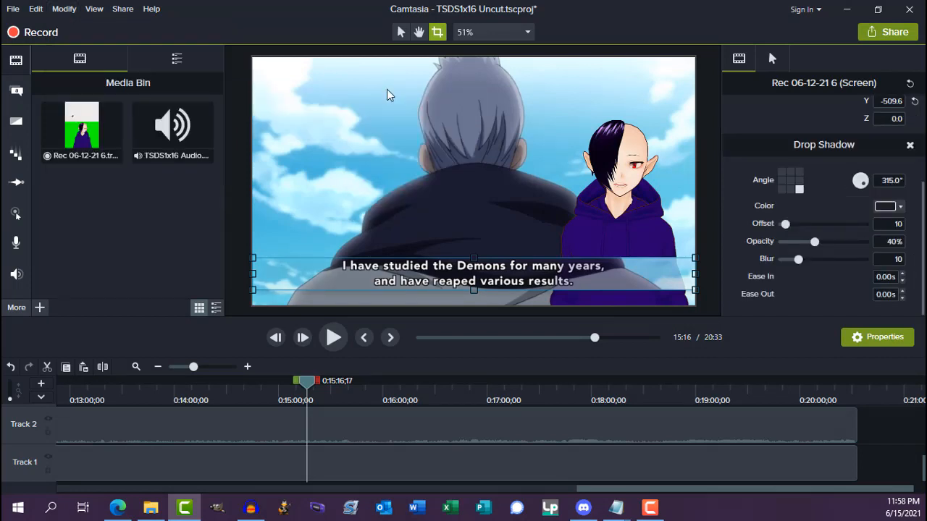
pyautogui.click(781, 189)
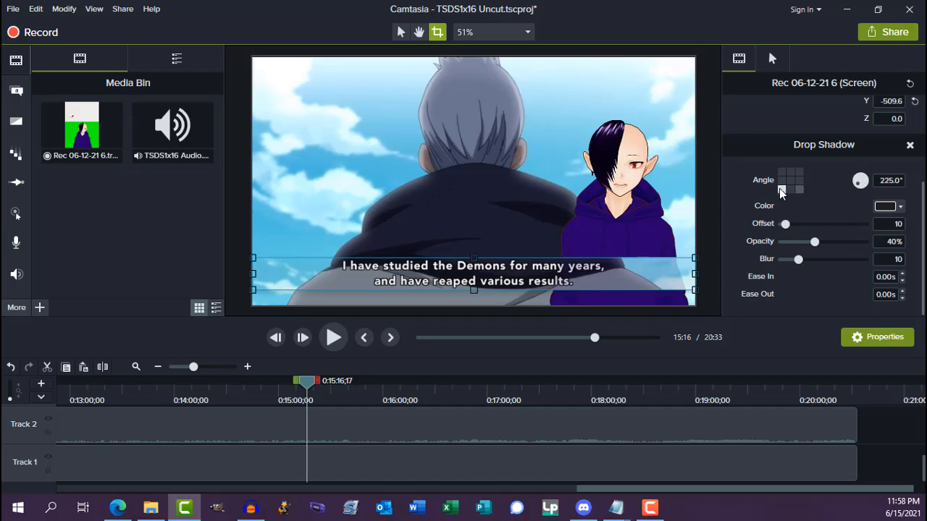
pyautogui.click(890, 207)
pyautogui.click(789, 249)
pyautogui.click(889, 224)
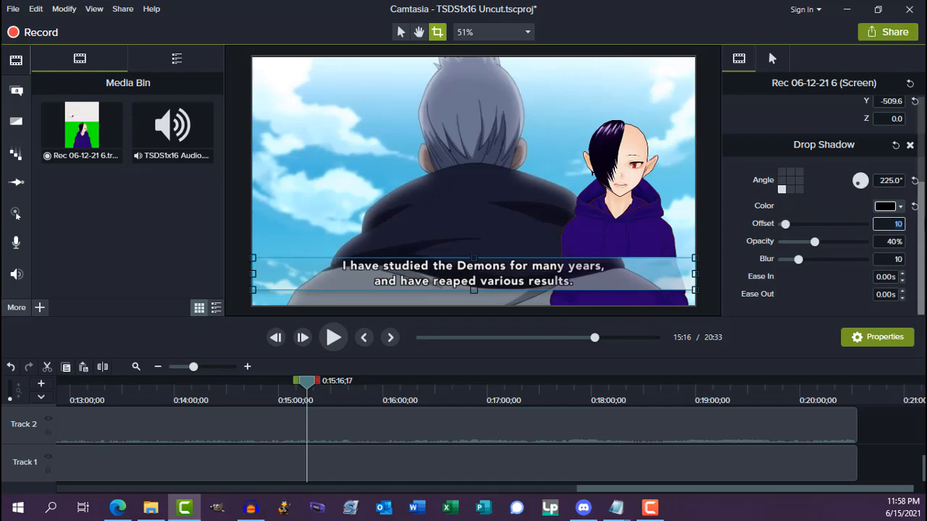
pyautogui.click(840, 206)
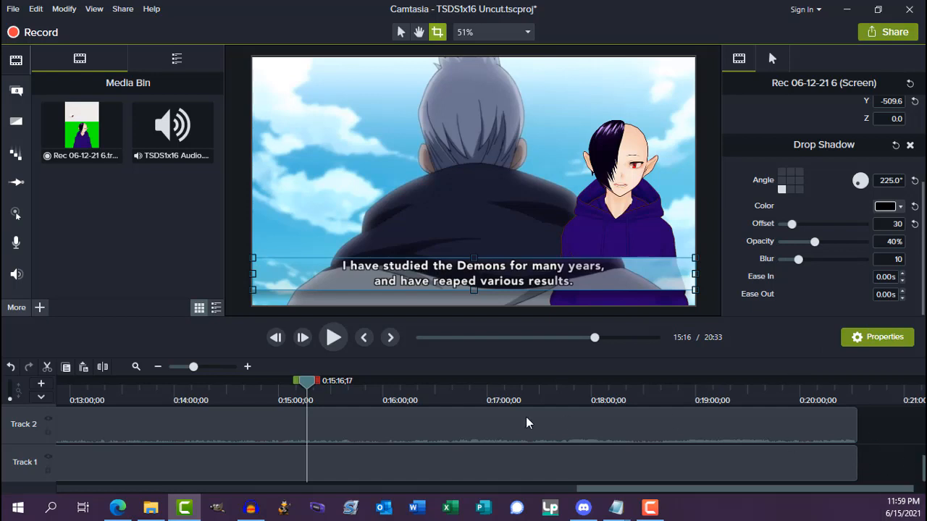
# - Mirror the Track 1 screen recording by setting its Y rotation to 180°
pyautogui.click(234, 456)
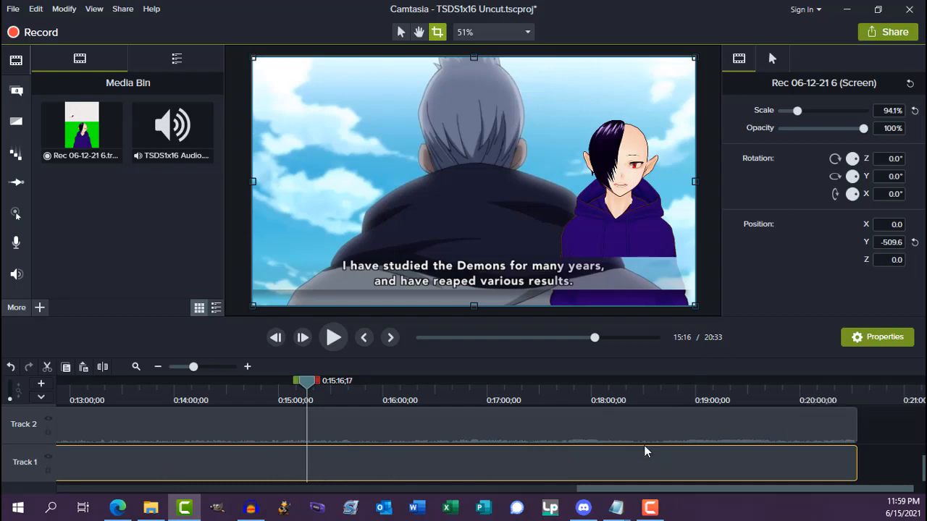
pyautogui.click(879, 176)
pyautogui.write('180')
pyautogui.press('Return')
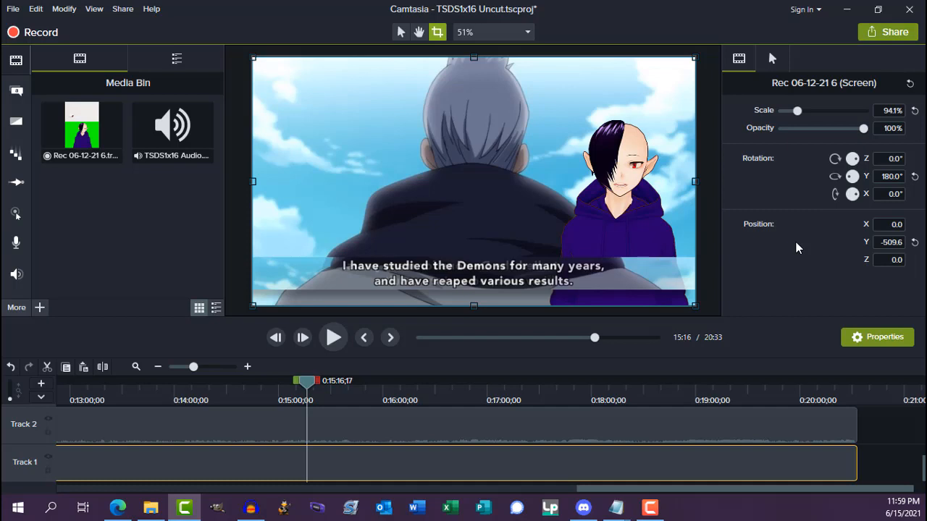
# - Apply a purple Colorize visual effect to the Track 1 screen recording and play a short stretch to check it
pyautogui.click(64, 9)
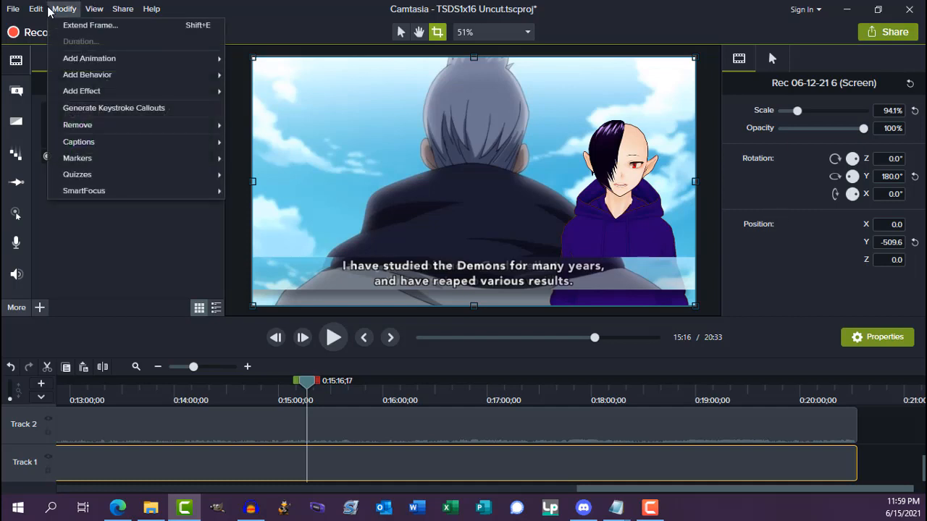
pyautogui.moveTo(162, 86)
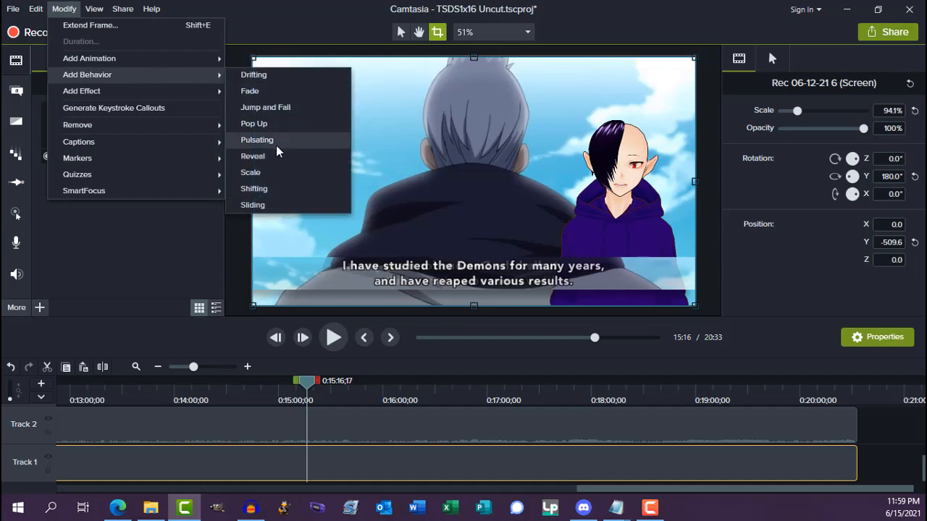
pyautogui.moveTo(193, 93)
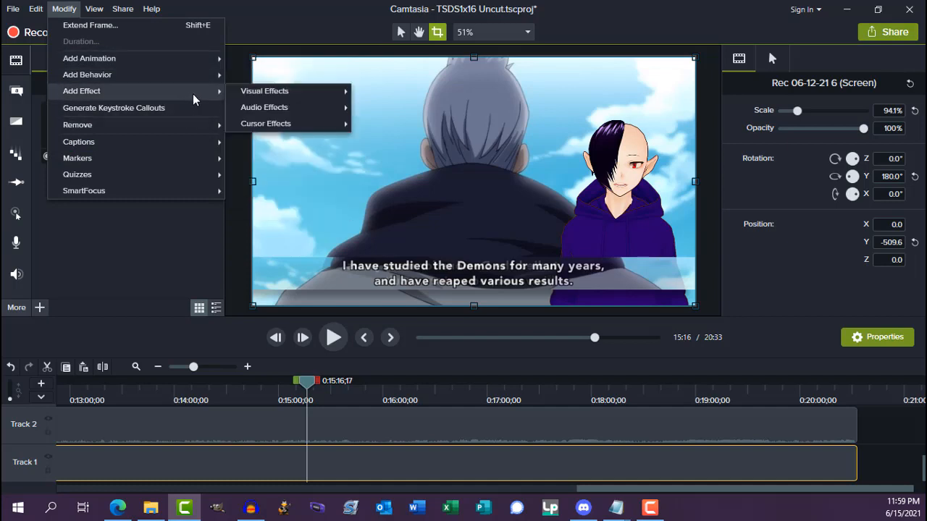
pyautogui.moveTo(300, 91)
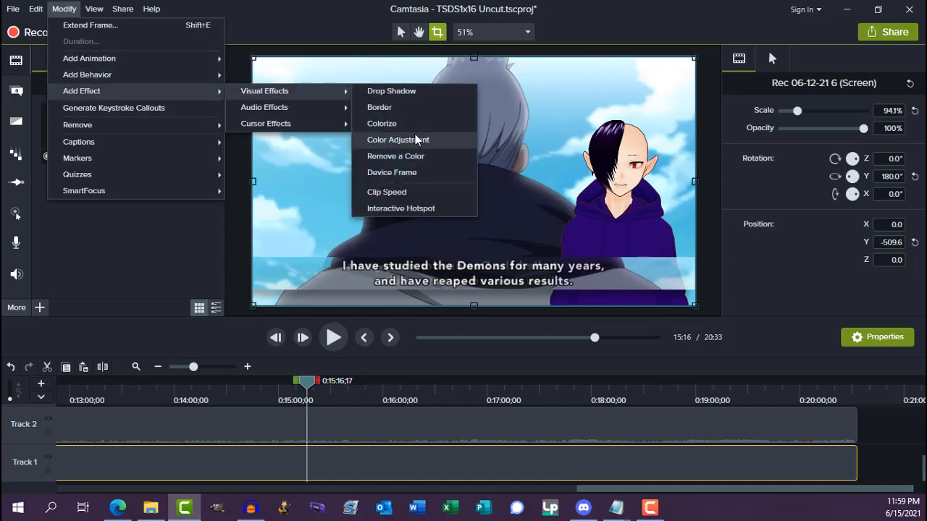
pyautogui.click(402, 121)
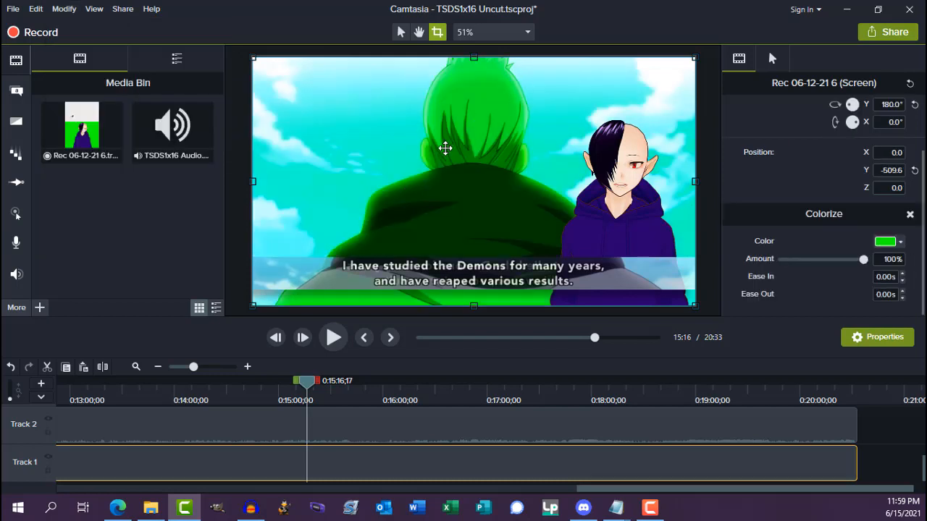
pyautogui.click(896, 246)
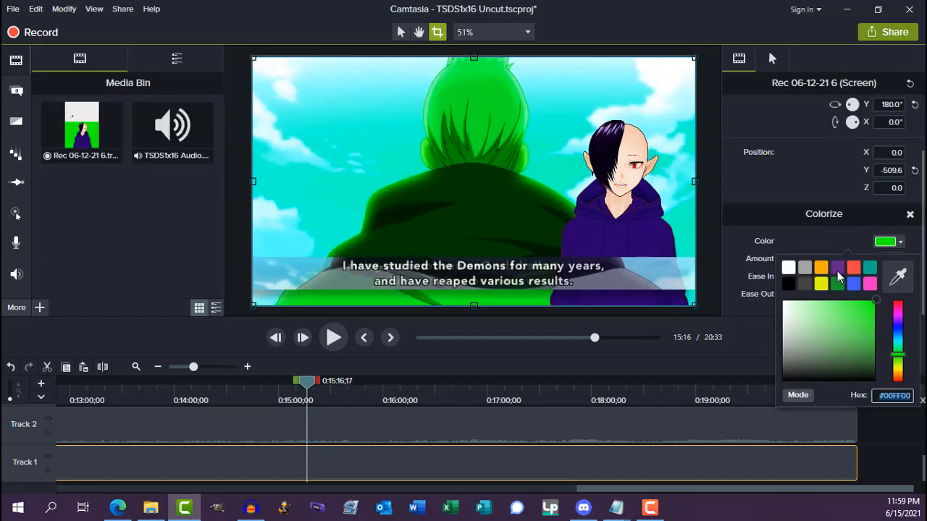
pyautogui.click(837, 270)
pyautogui.press('space')
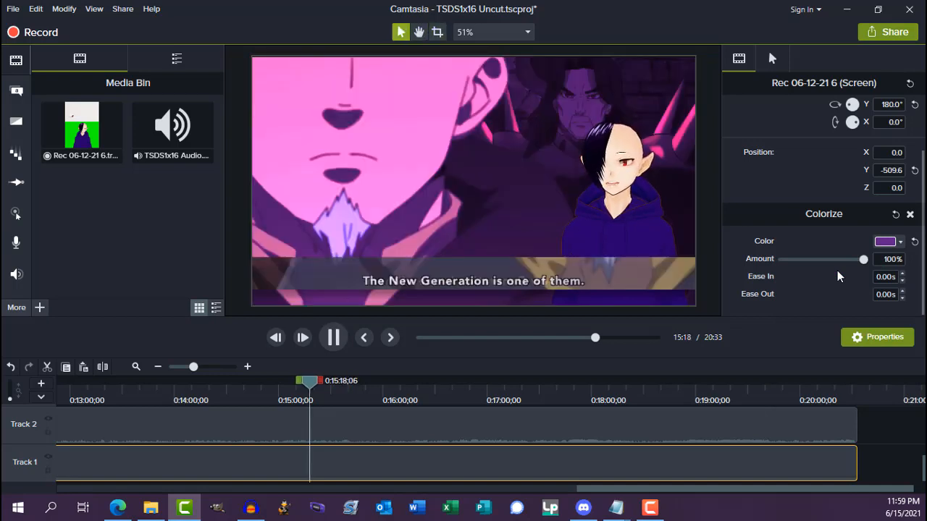
pyautogui.press('space')
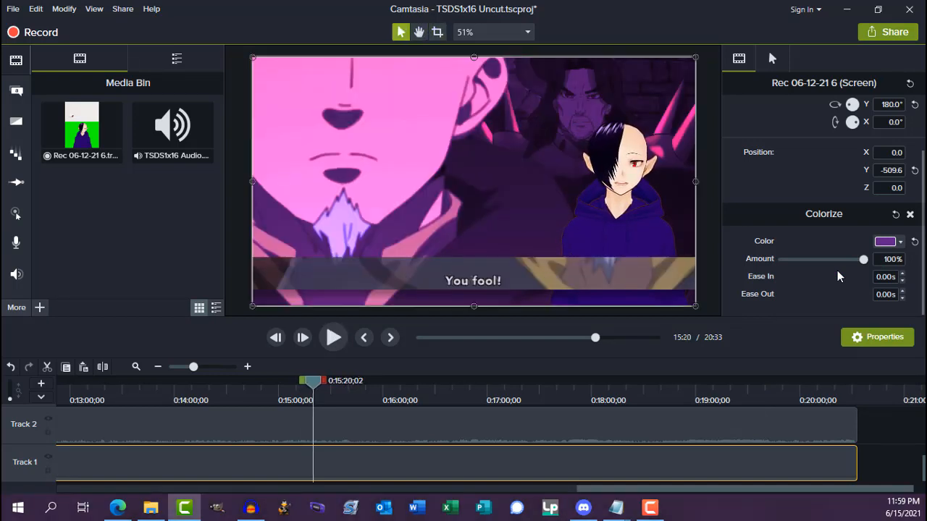
# - Insert a new empty track directly above Track 1
pyautogui.moveTo(470, 347); pyautogui.dragTo(680, 214)
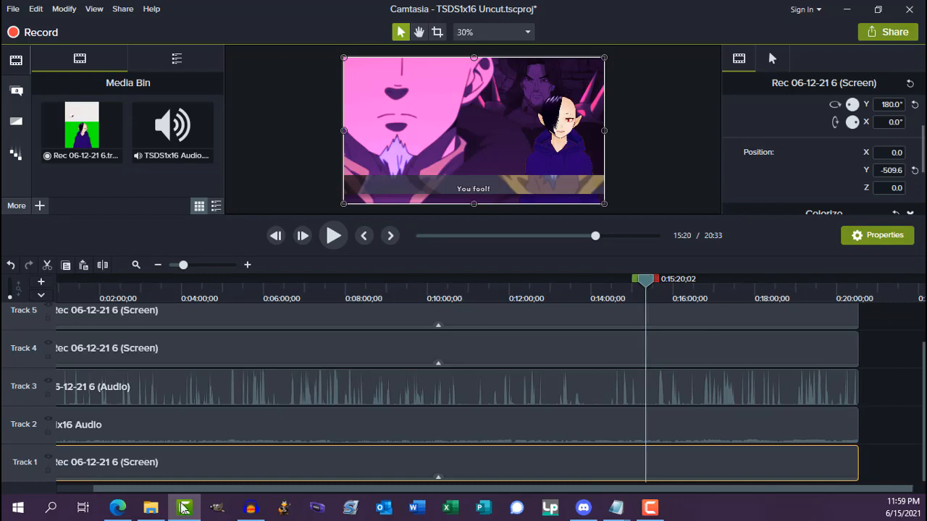
pyautogui.moveTo(366, 485); pyautogui.dragTo(329, 485)
pyautogui.moveTo(251, 510)
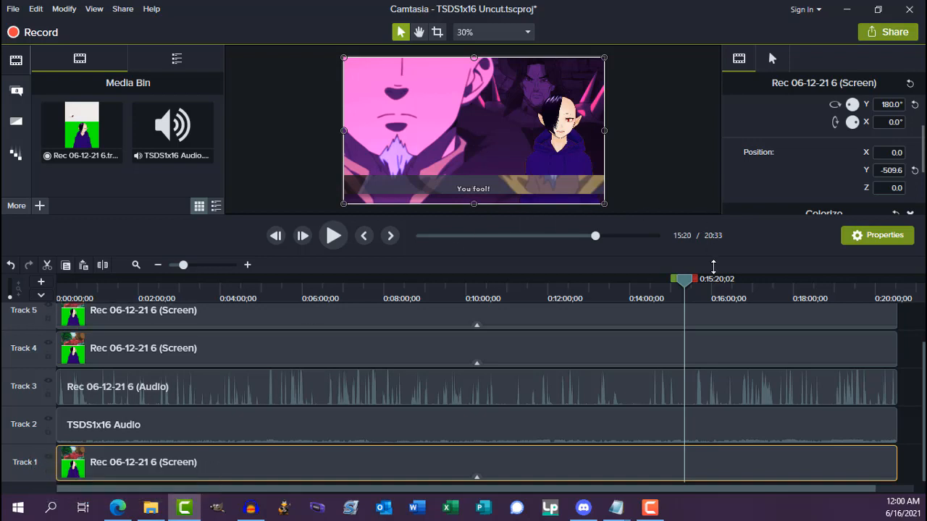
pyautogui.moveTo(713, 266); pyautogui.dragTo(550, 370)
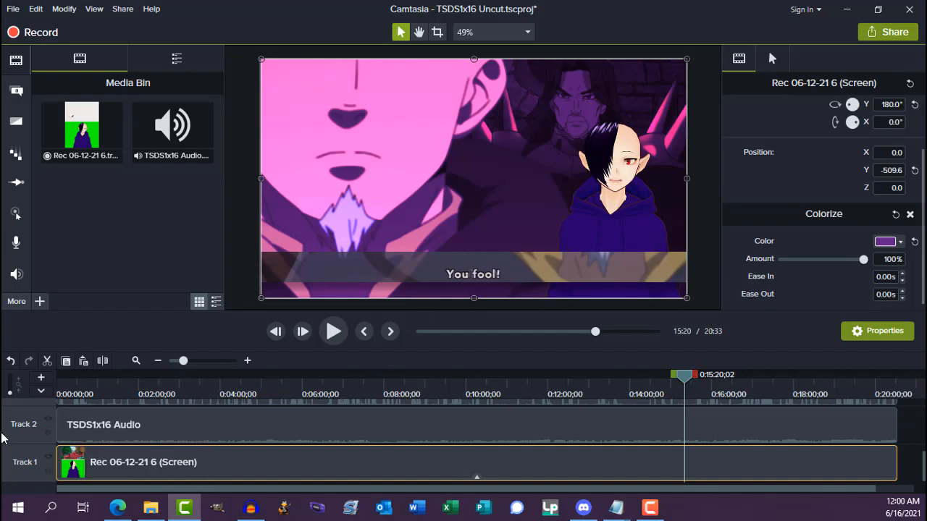
pyautogui.rightClick(30, 466)
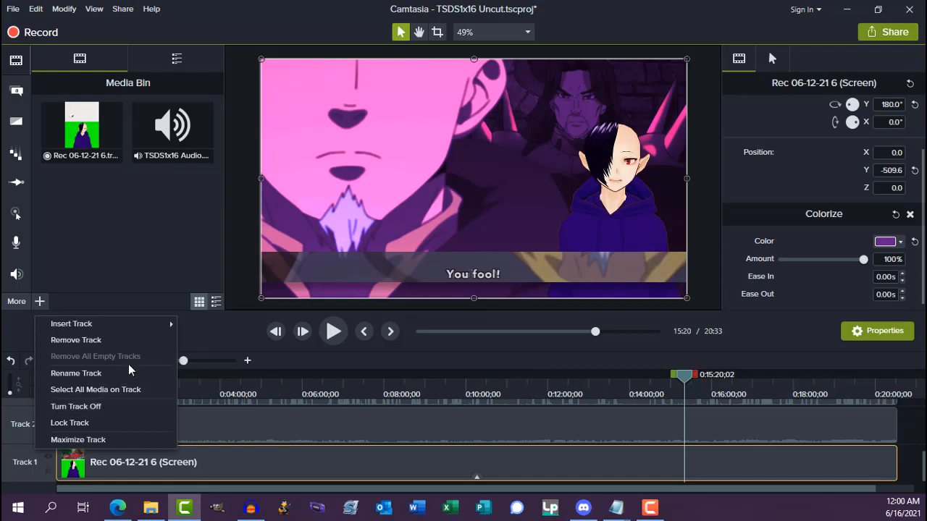
pyautogui.moveTo(93, 325)
pyautogui.click(228, 326)
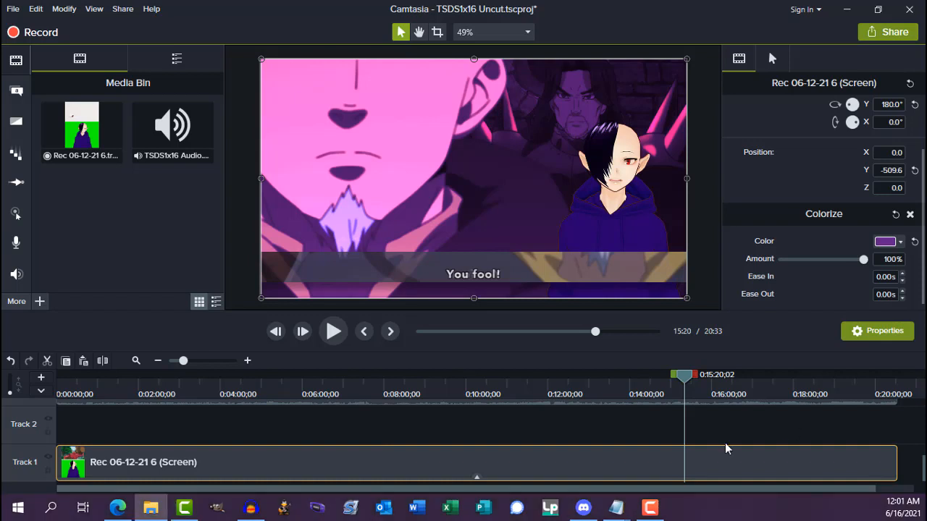
# - Bring the BLACK.png image onto the empty Track 2 at the timeline start and extend it to the recording's full length
pyautogui.moveTo(727, 449); pyautogui.dragTo(58, 425)
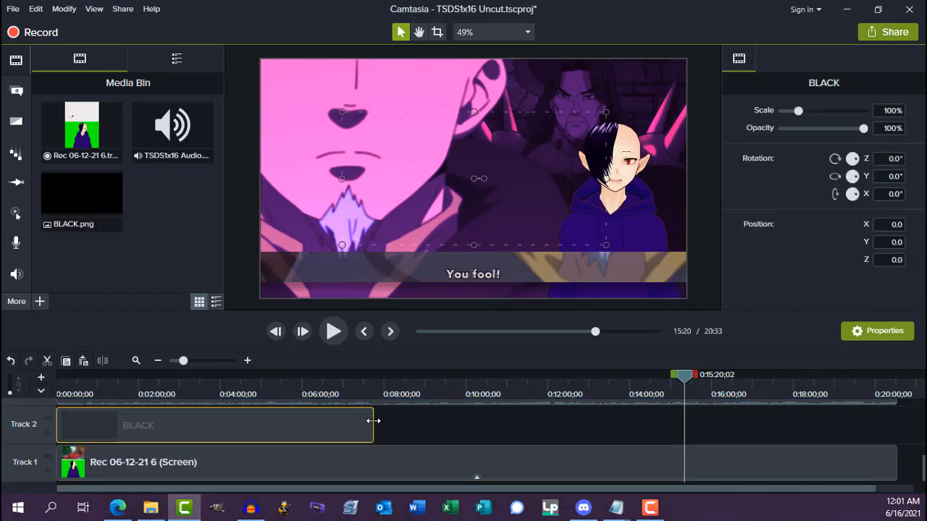
pyautogui.moveTo(373, 425); pyautogui.dragTo(898, 436)
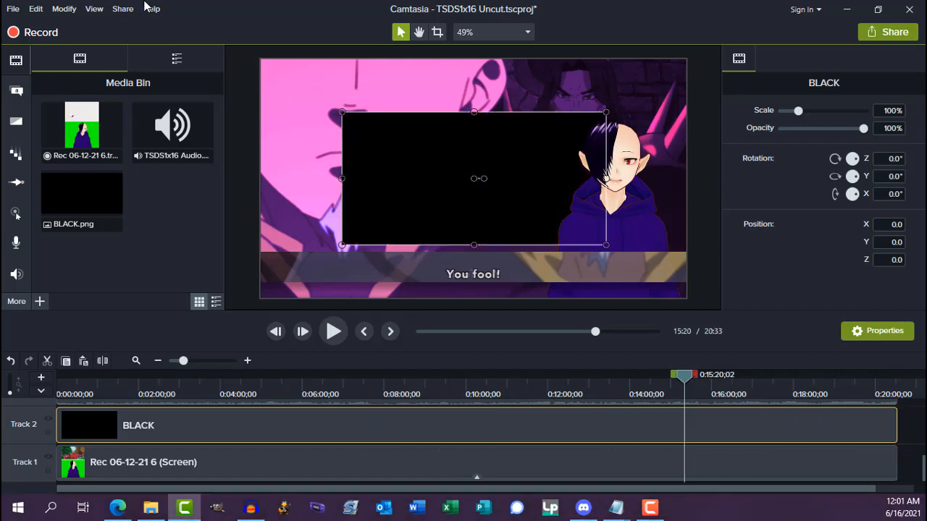
# - Enable canvas snapping and enlarge the BLACK image to 161.2% so it spans the canvas width along the lower edge
pyautogui.click(95, 8)
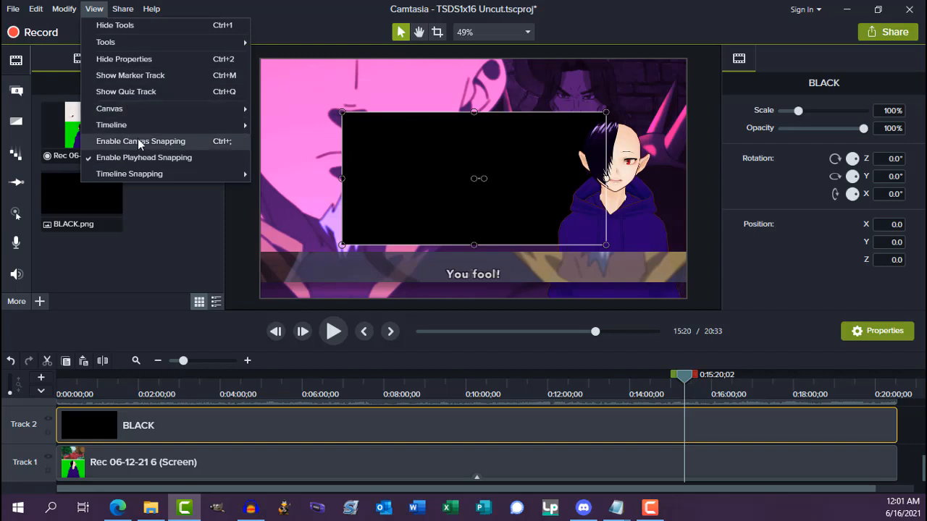
pyautogui.click(140, 141)
pyautogui.moveTo(422, 180); pyautogui.dragTo(498, 234)
pyautogui.moveTo(422, 165); pyautogui.dragTo(255, 131)
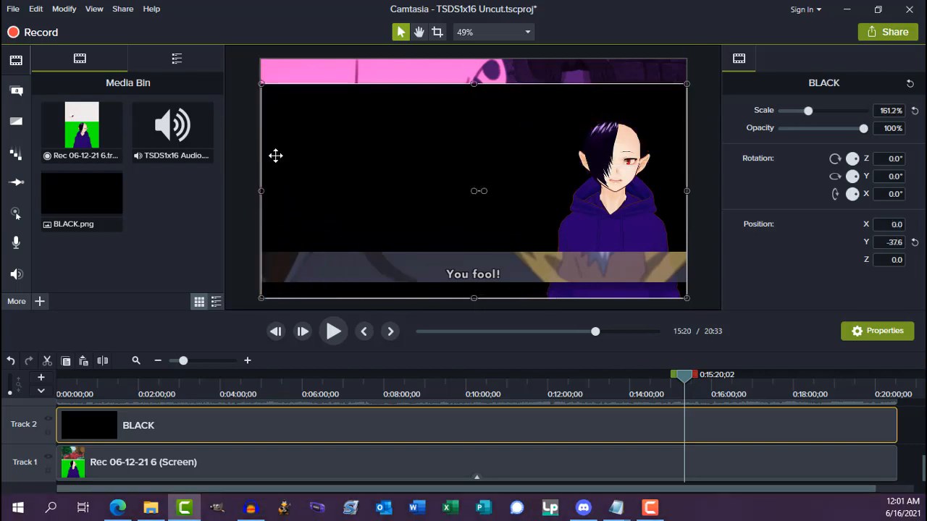
# - Crop the BLACK image to the height of the subtitle strip, then deselect it
pyautogui.click(438, 33)
pyautogui.moveTo(493, 136); pyautogui.dragTo(522, 249)
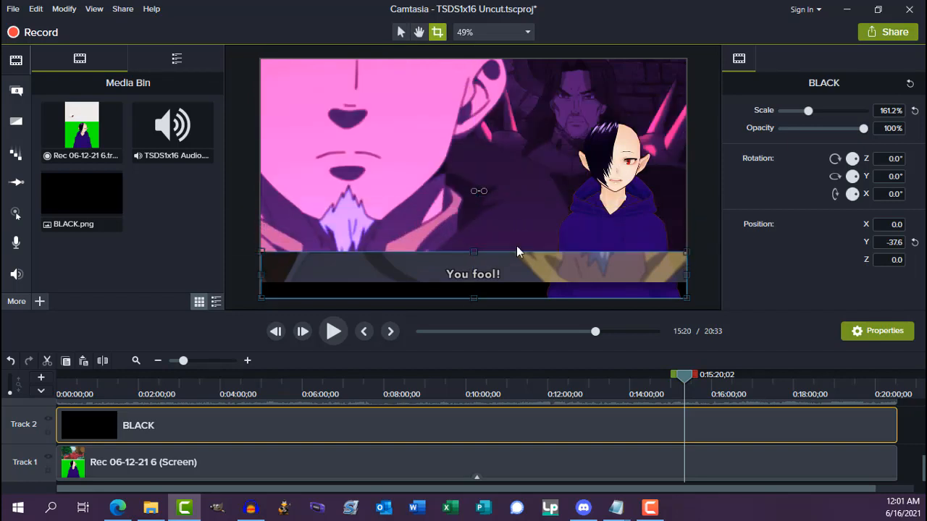
pyautogui.moveTo(474, 298); pyautogui.dragTo(473, 283)
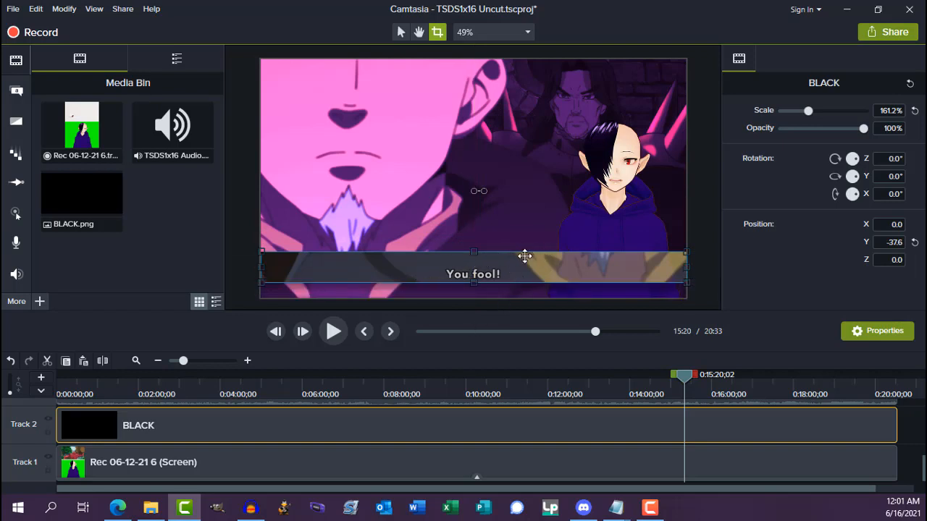
pyautogui.click(370, 268)
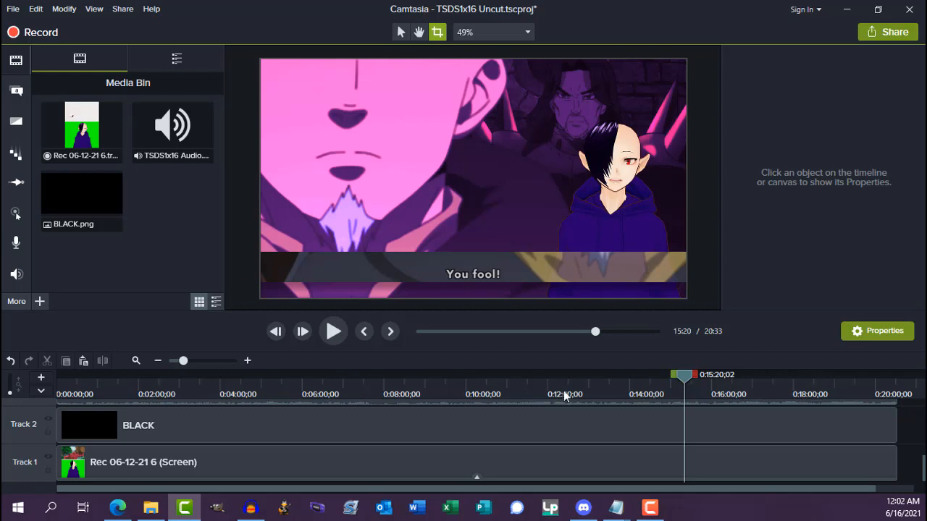
# - Preview the subtitle strip over earlier scenes, playing a short stretch from about 0:12:20
pyautogui.click(599, 382)
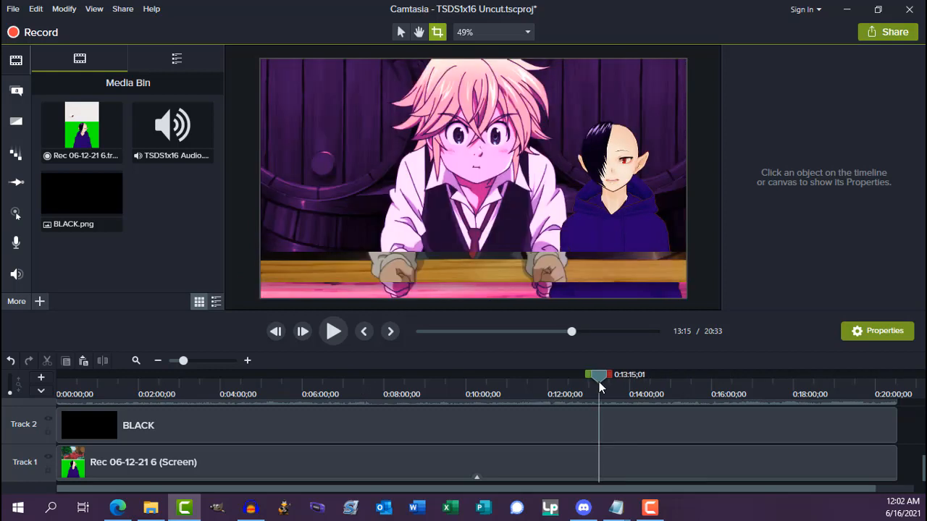
pyautogui.click(560, 381)
pyautogui.press('space')
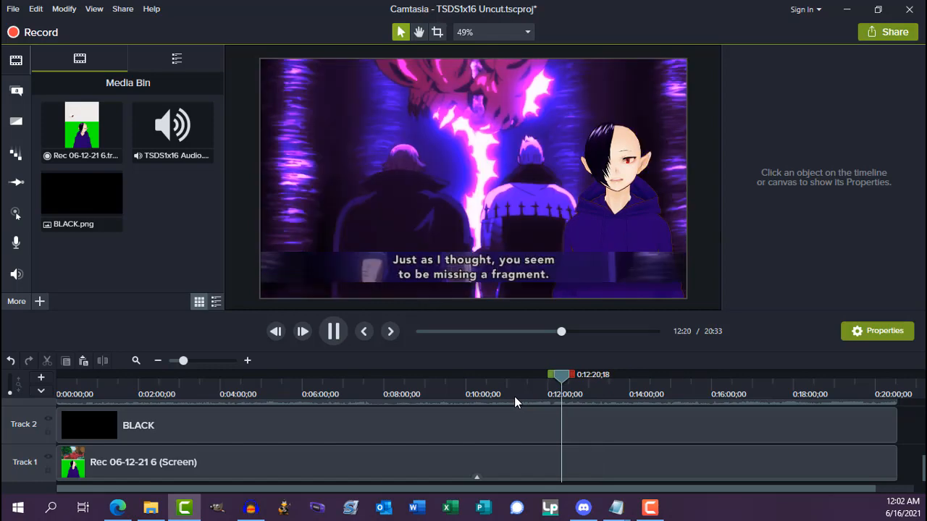
pyautogui.press('space')
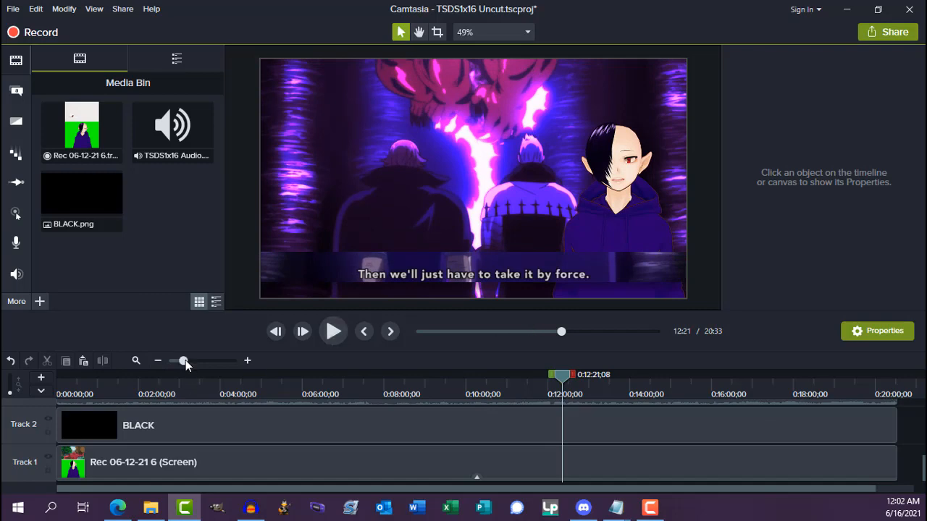
# - Zoom in on the timeline and scrub through the recording from its start to check the subtitle strip over other scenes
pyautogui.moveTo(184, 360); pyautogui.dragTo(291, 360)
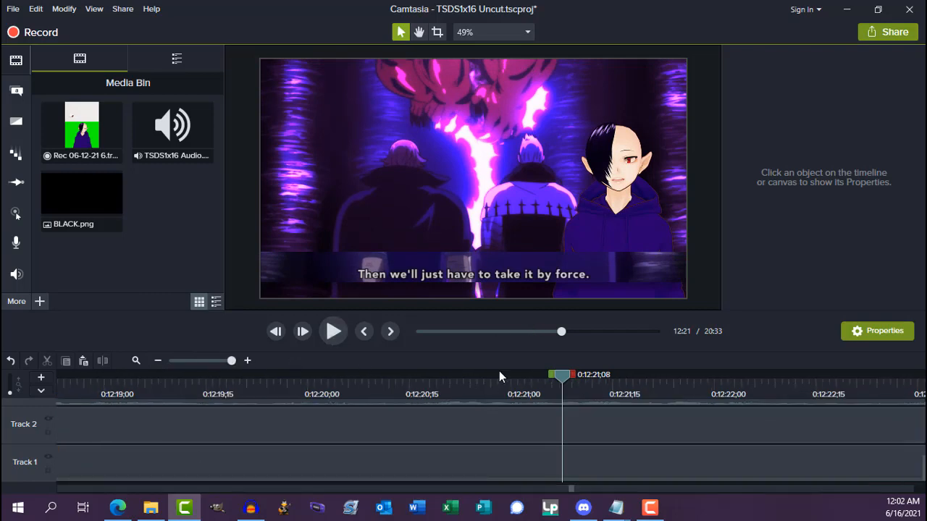
pyautogui.moveTo(545, 375); pyautogui.dragTo(3, 403)
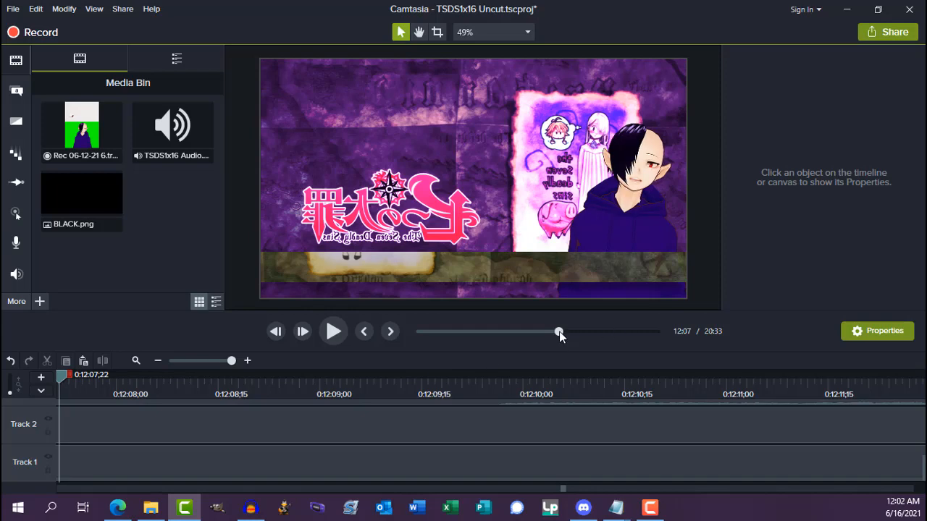
pyautogui.hotkey('ctrl', 'Home')
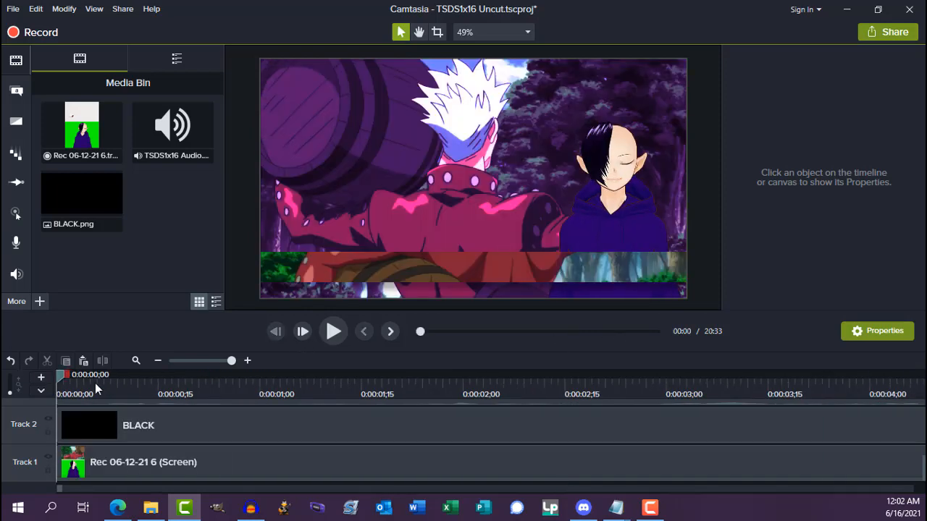
pyautogui.moveTo(95, 385); pyautogui.dragTo(918, 375)
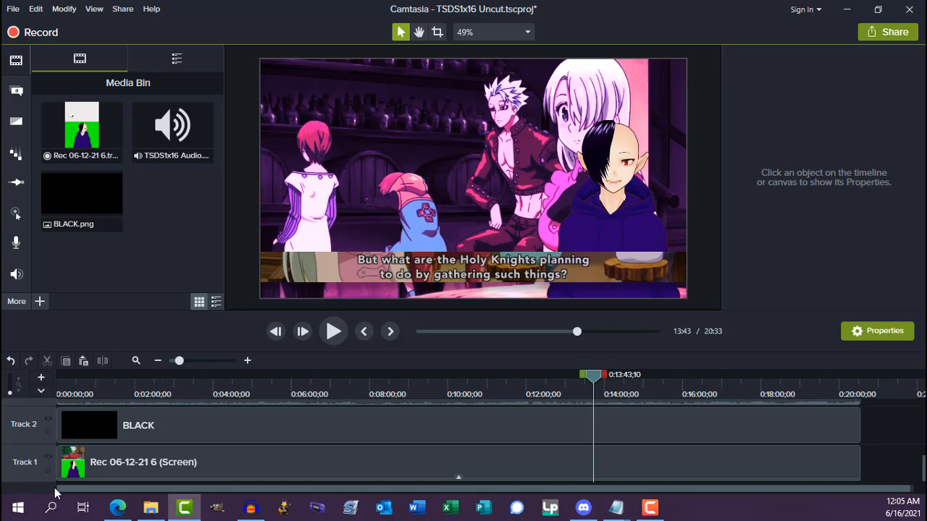
# - Insert an empty track directly above Track 1, which holds the Rec 06-12-21 6 (Screen) clip
pyautogui.click(212, 430)
pyautogui.click(191, 453)
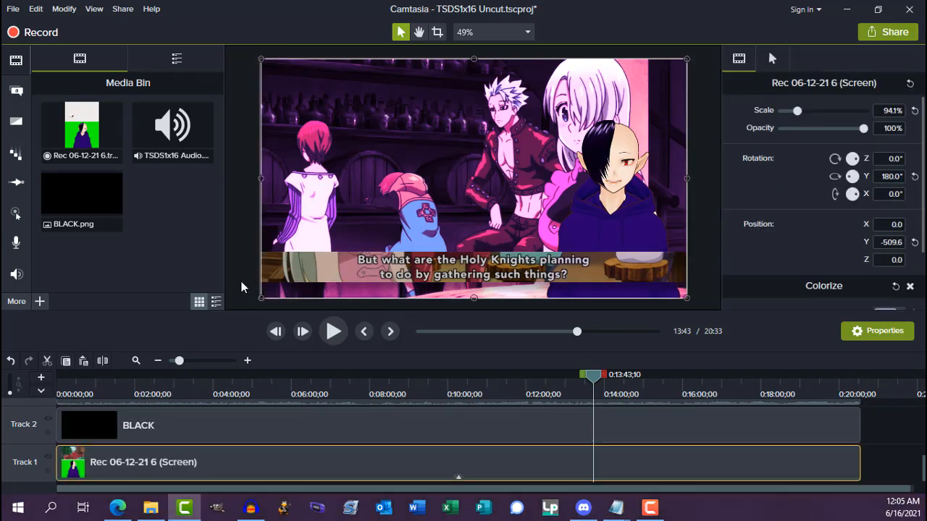
pyautogui.rightClick(29, 467)
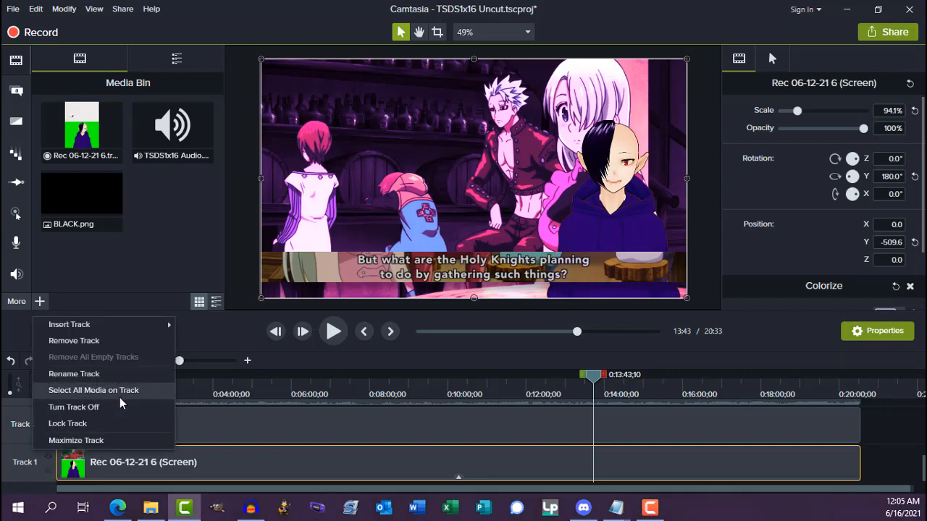
pyautogui.moveTo(107, 326)
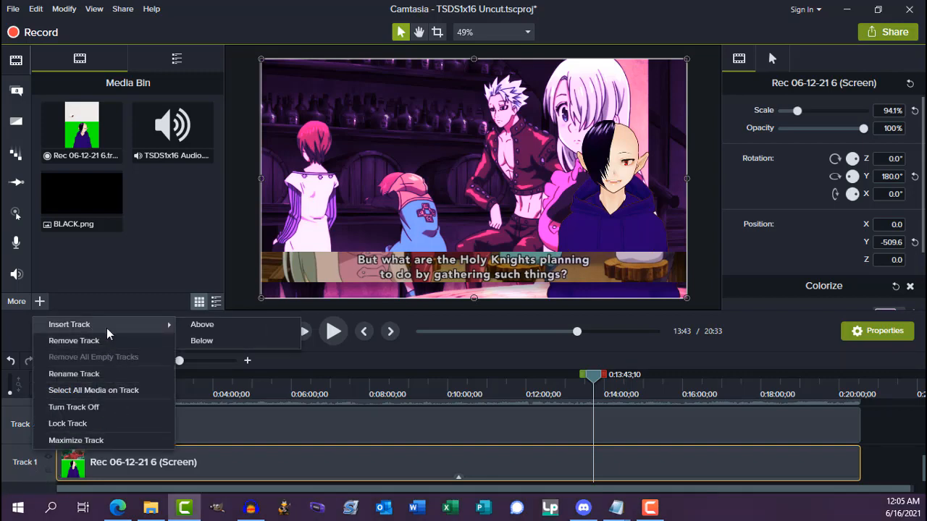
pyautogui.click(231, 324)
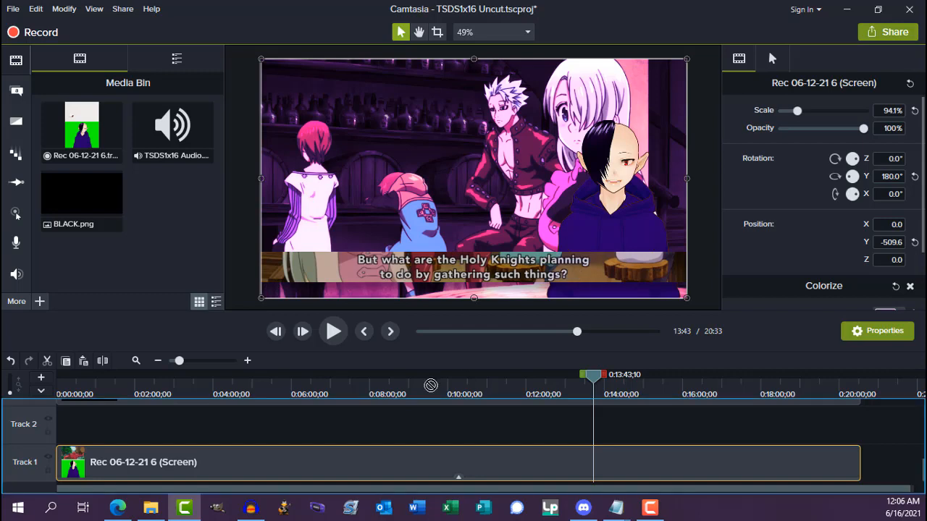
# - Bring the 473bg.png image onto the empty Track 2 at the timeline start and extend it to the recording's full length
pyautogui.moveTo(431, 385)
pyautogui.mouseDown()
pyautogui.moveTo(379, 425)
pyautogui.moveTo(407, 430)
pyautogui.mouseUp()
pyautogui.moveTo(406, 426); pyautogui.dragTo(4, 436)
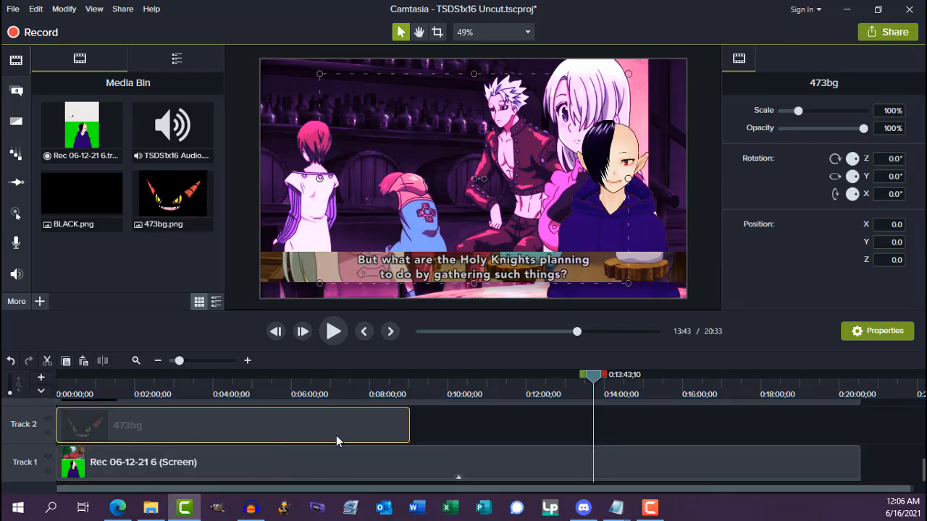
pyautogui.moveTo(409, 427); pyautogui.dragTo(858, 455)
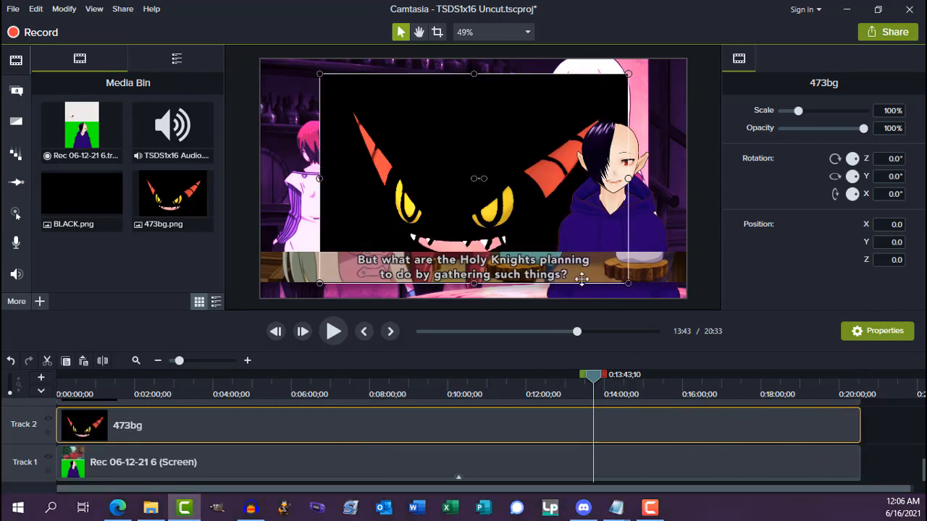
# - Enlarge the 473bg image to 137.9% so it covers the canvas, and set its opacity to 40%
pyautogui.moveTo(628, 283); pyautogui.dragTo(687, 323)
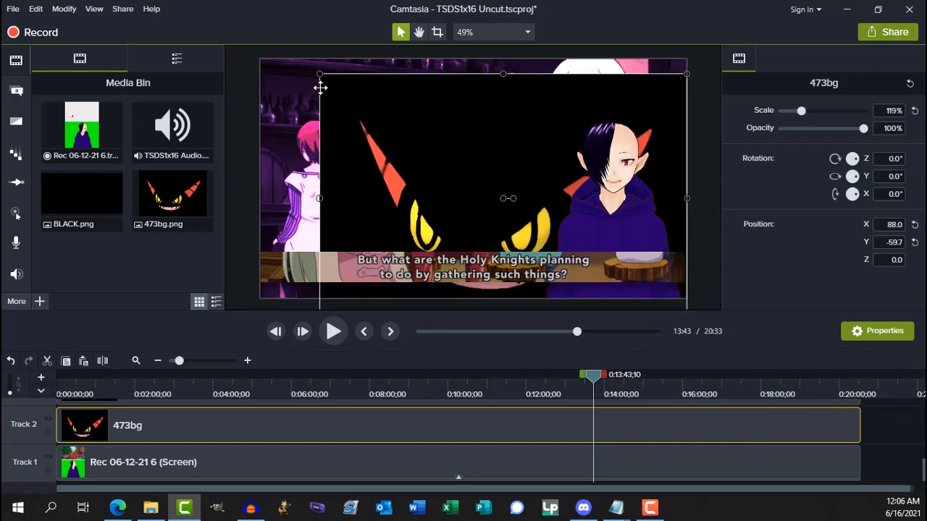
pyautogui.moveTo(305, 67); pyautogui.dragTo(260, 35)
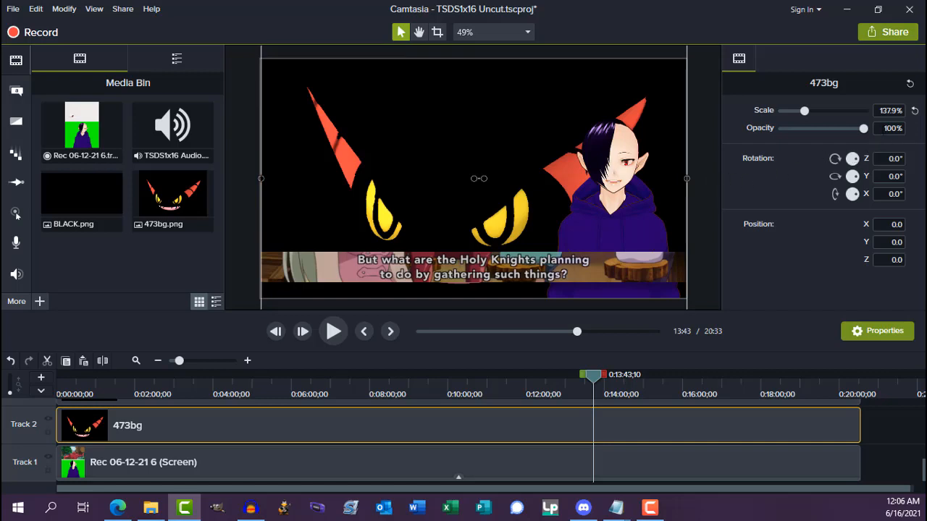
pyautogui.click(888, 128)
pyautogui.write('40')
pyautogui.click(786, 176)
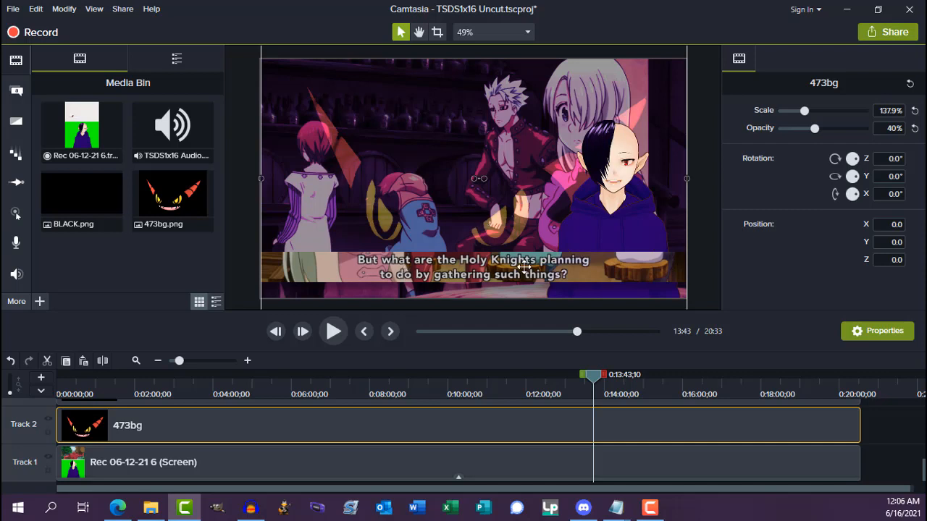
# - Insert another track above Track 1 and place Fuzzed.png on it from the timeline start across the recording's full length
pyautogui.rightClick(33, 468)
pyautogui.click(124, 326)
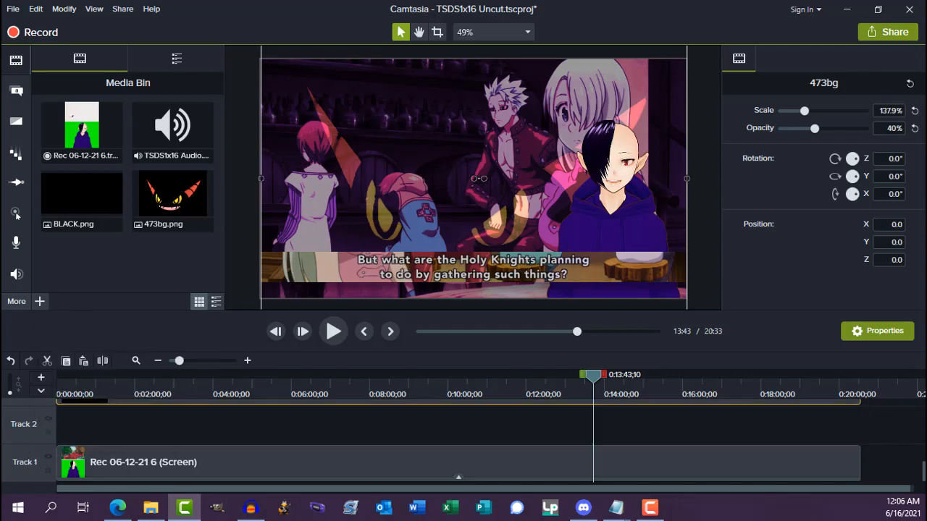
pyautogui.moveTo(926, 413); pyautogui.dragTo(430, 429)
pyautogui.moveTo(370, 429); pyautogui.dragTo(58, 438)
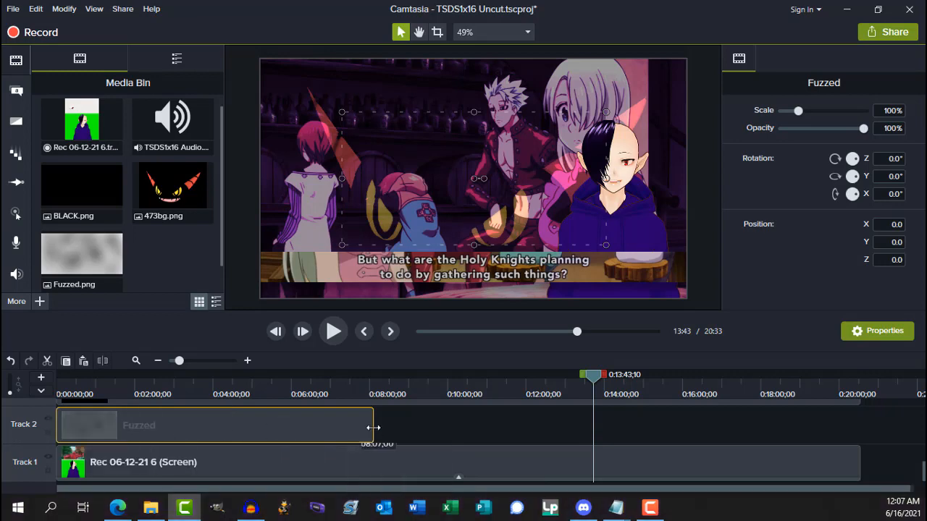
pyautogui.moveTo(373, 432); pyautogui.dragTo(860, 442)
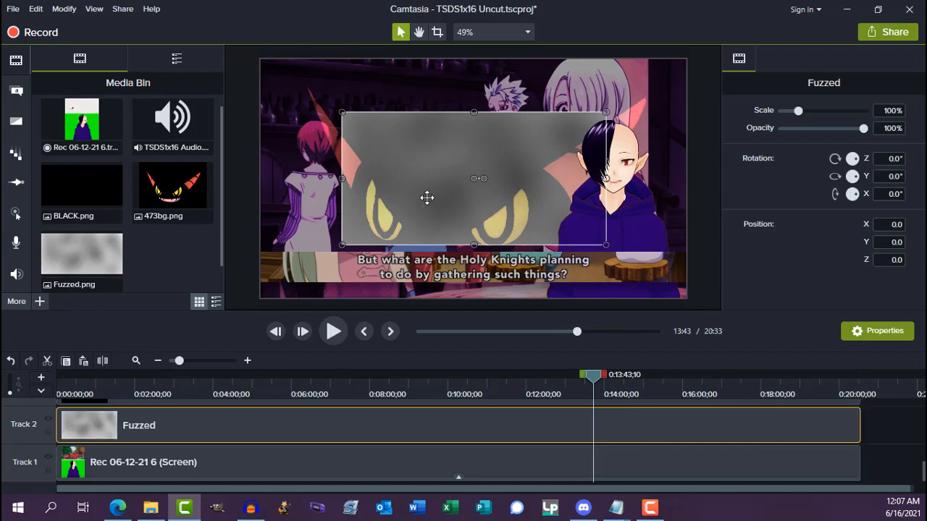
# - Enlarge the Fuzzed image to 180% so it covers the canvas, and set its opacity to 60%
pyautogui.moveTo(606, 245); pyautogui.dragTo(656, 299)
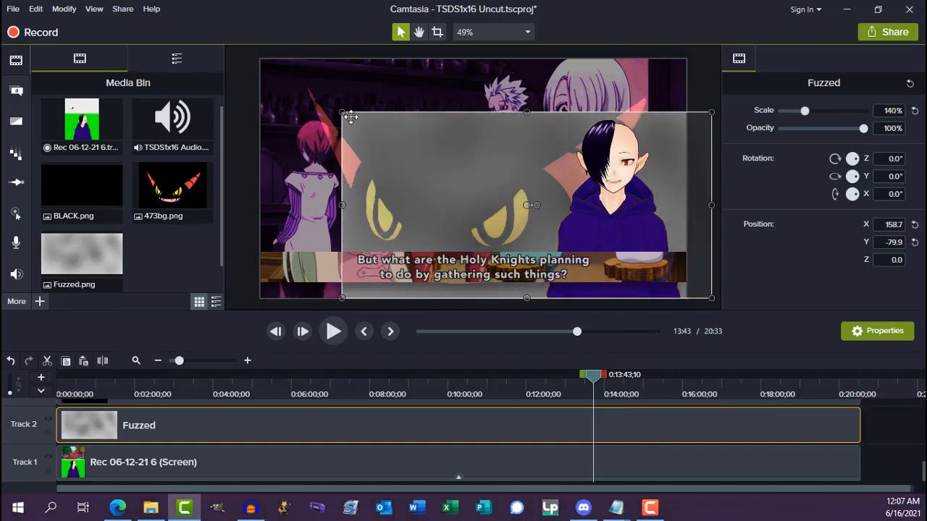
pyautogui.moveTo(342, 113); pyautogui.dragTo(236, 77)
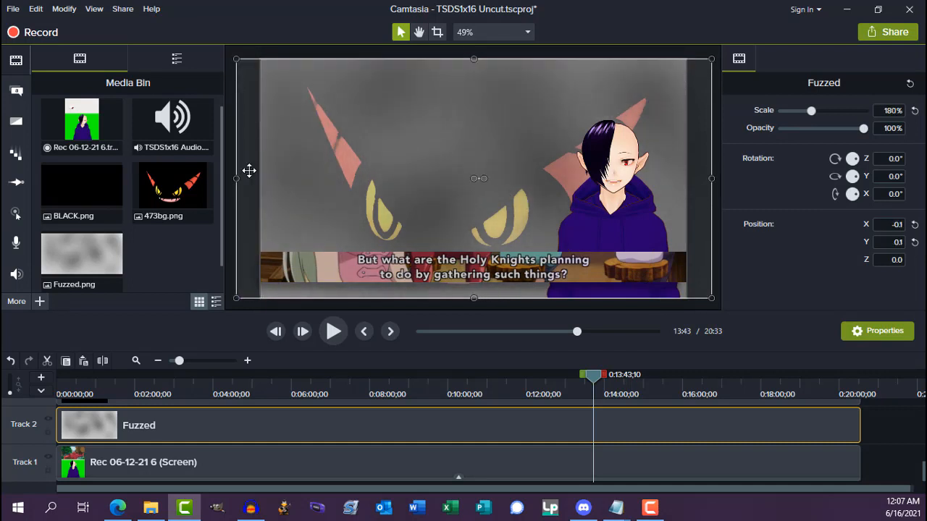
pyautogui.click(883, 129)
pyautogui.write('60')
pyautogui.press('Return')
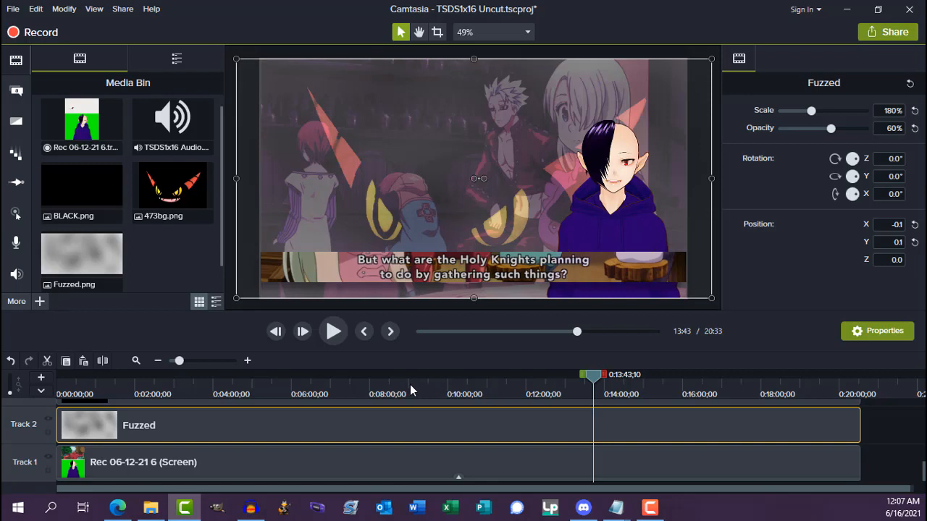
# - Check how the two semi-transparent overlays look over earlier scenes, ending at about 0:05:58
pyautogui.click(205, 395)
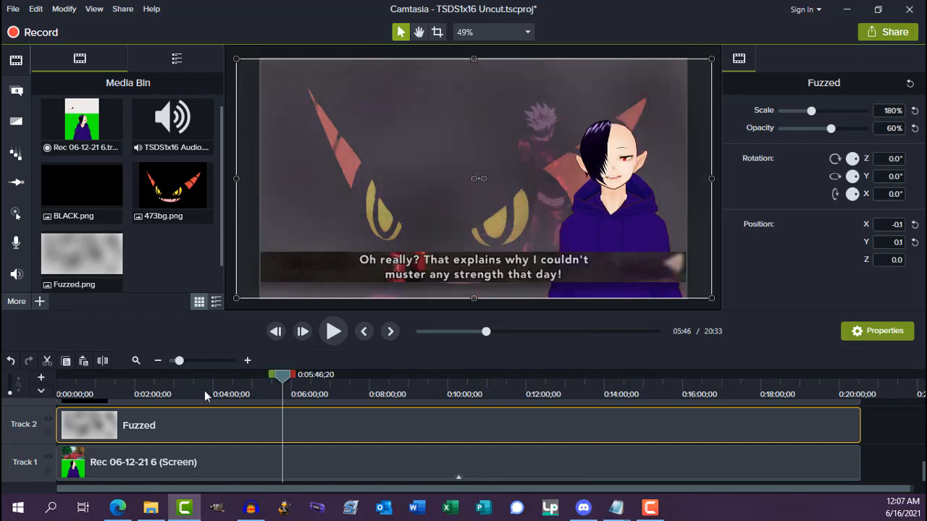
pyautogui.moveTo(201, 376); pyautogui.dragTo(157, 383)
pyautogui.click(289, 390)
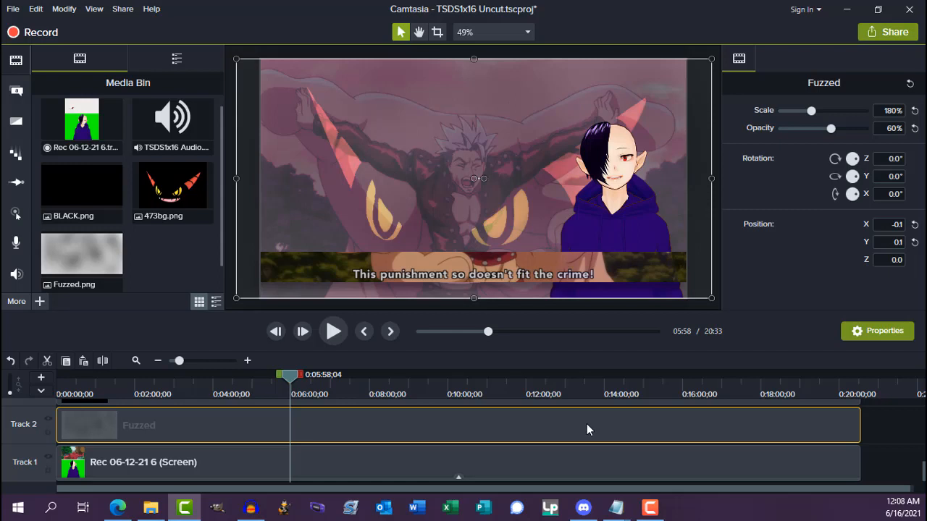
# - Look through the whole track stack up to Track 8, and play a short stretch from 0:05:58 to review the layered result
pyautogui.scroll(2, 917, 457)
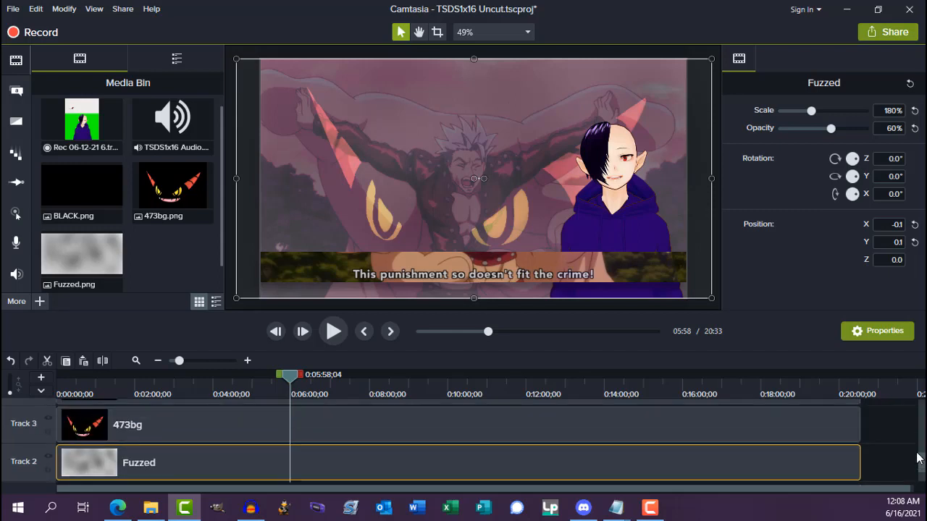
pyautogui.scroll(5, 917, 457)
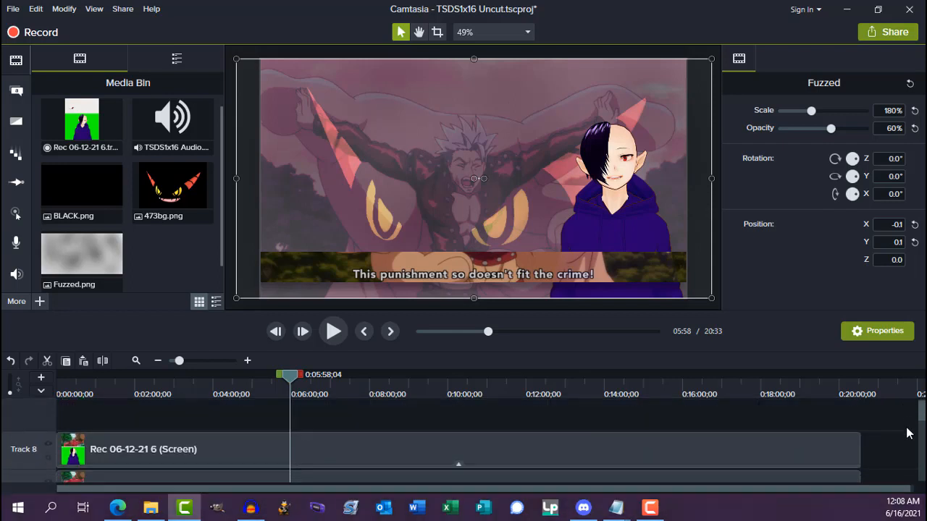
pyautogui.scroll(-2, 909, 435)
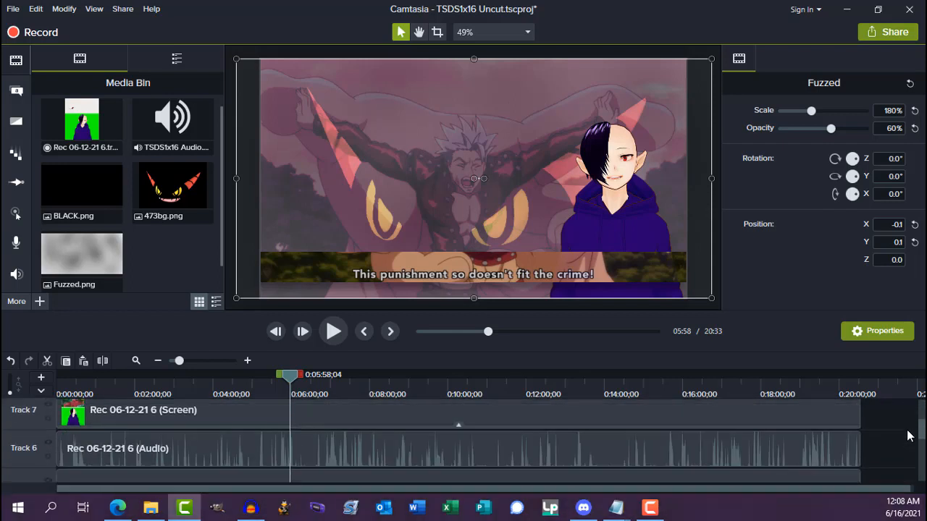
pyautogui.scroll(3, 910, 434)
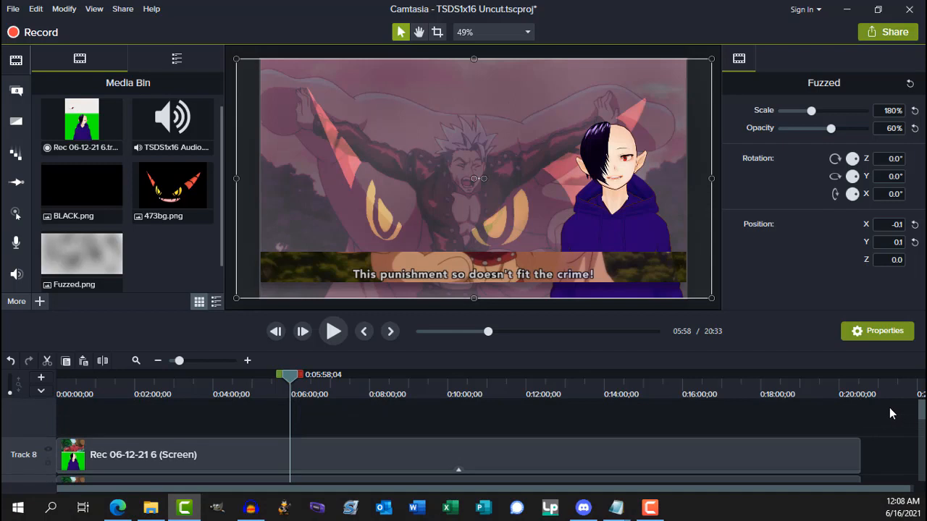
pyautogui.scroll(-6, 507, 442)
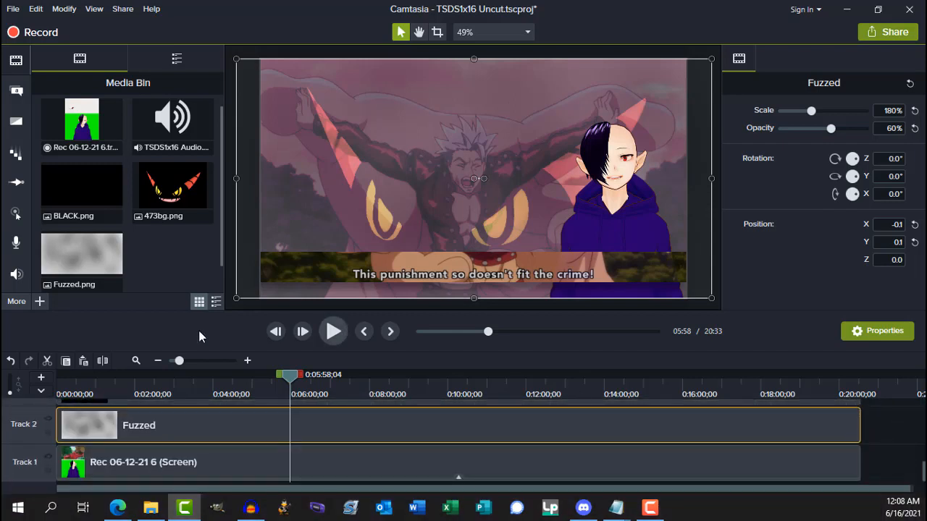
pyautogui.press('space')
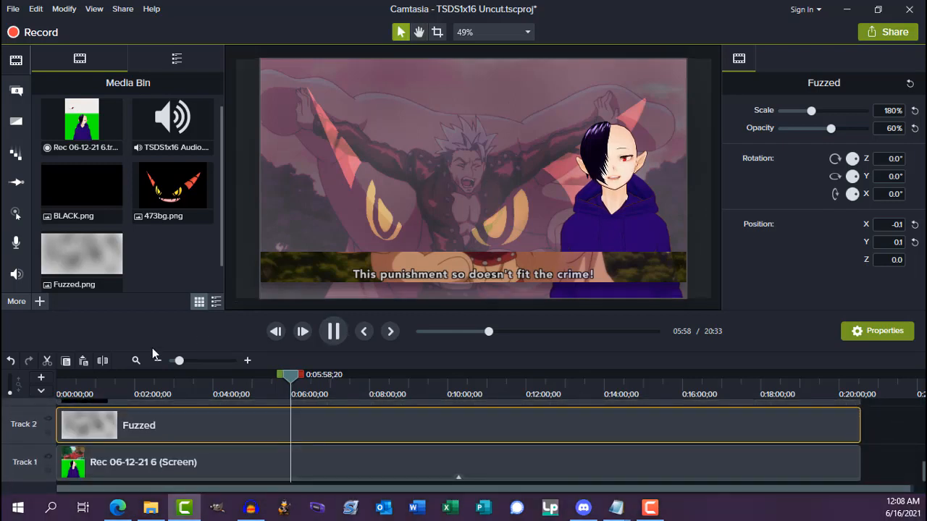
pyautogui.press('space')
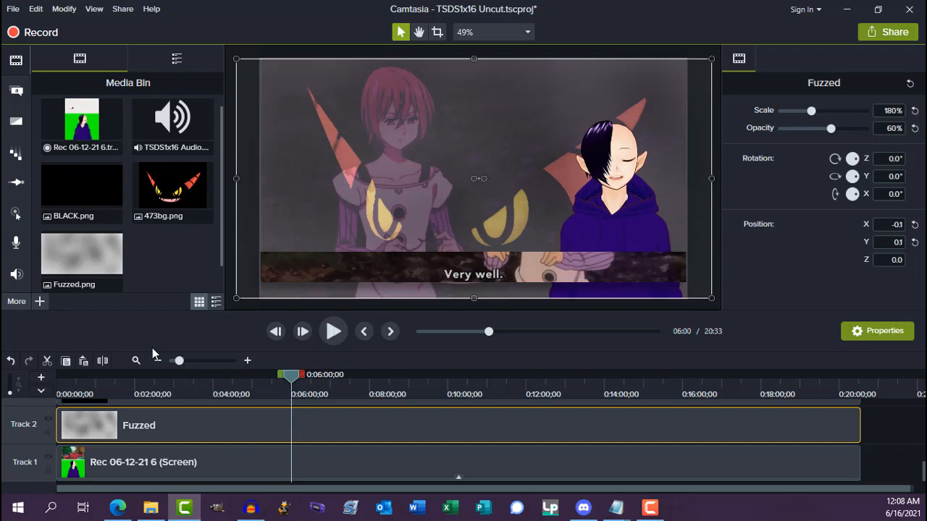